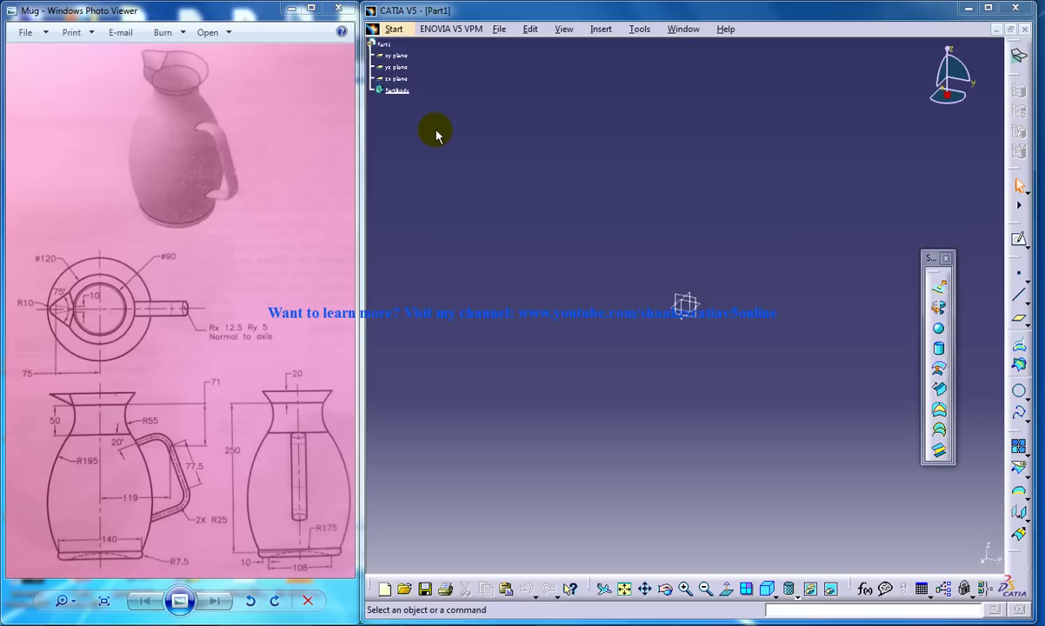
Start a sketch on the xy plane and draw a 90 mm diameter circle at the origin
left_click(415, 68)
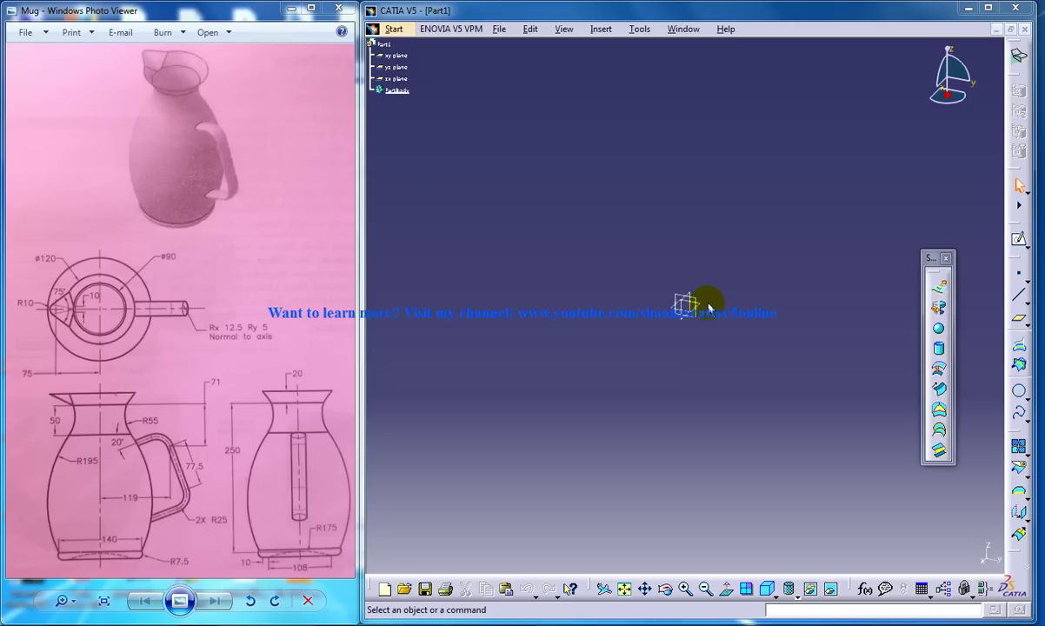
left_click(700, 305)
left_click(1019, 237)
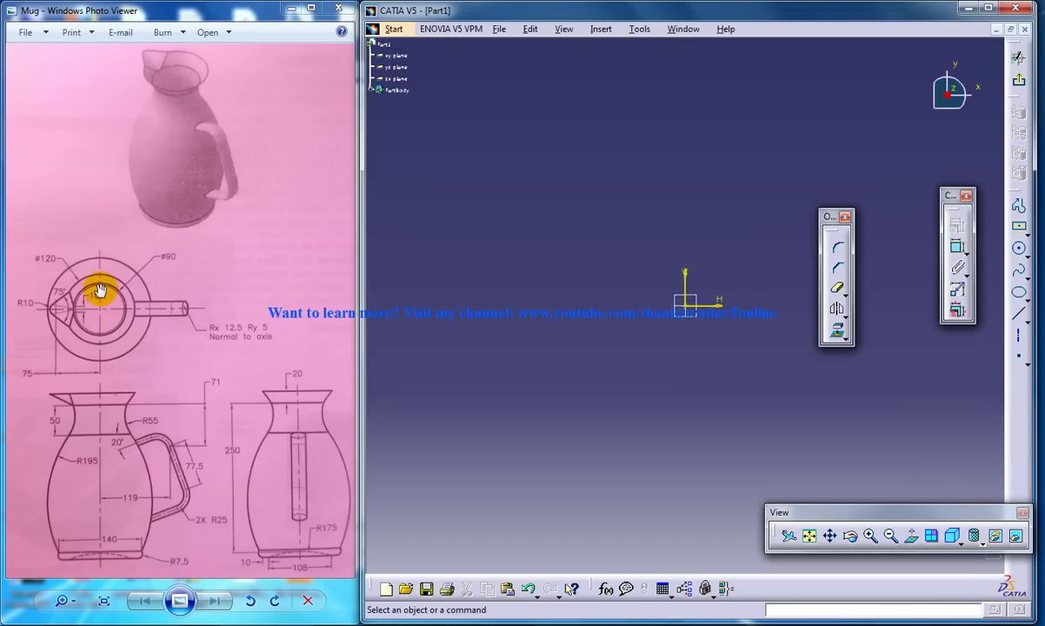
left_click(1019, 249)
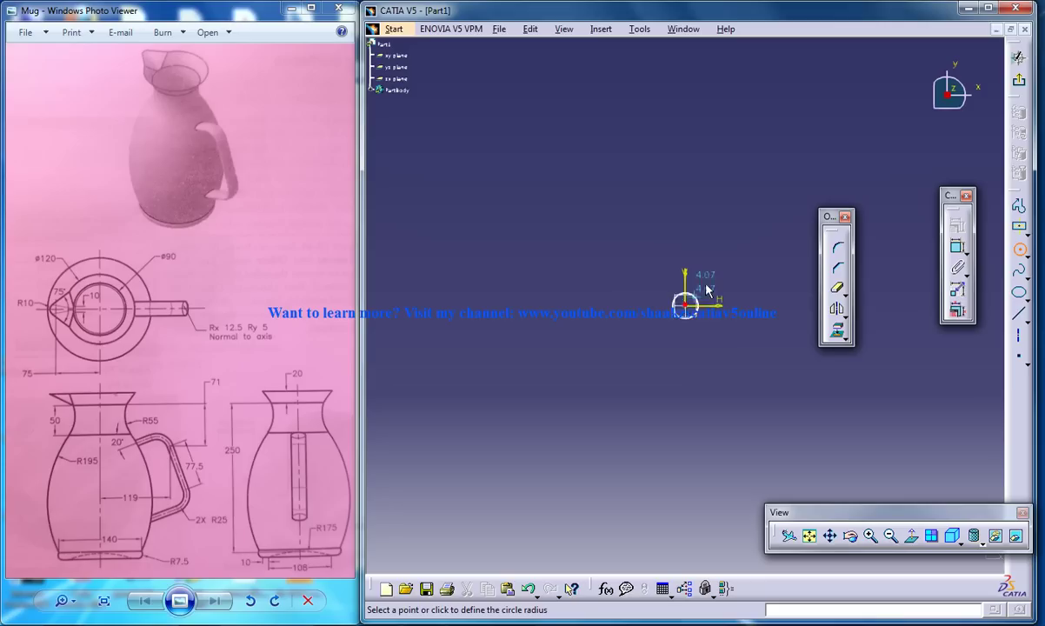
left_click(729, 260)
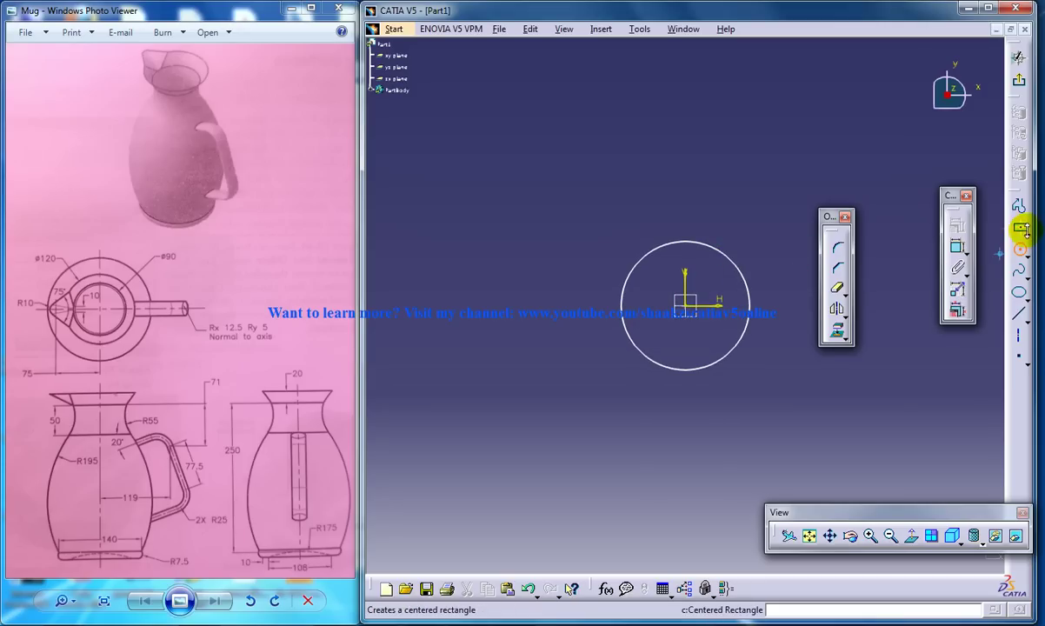
left_click(957, 247)
left_click(728, 253)
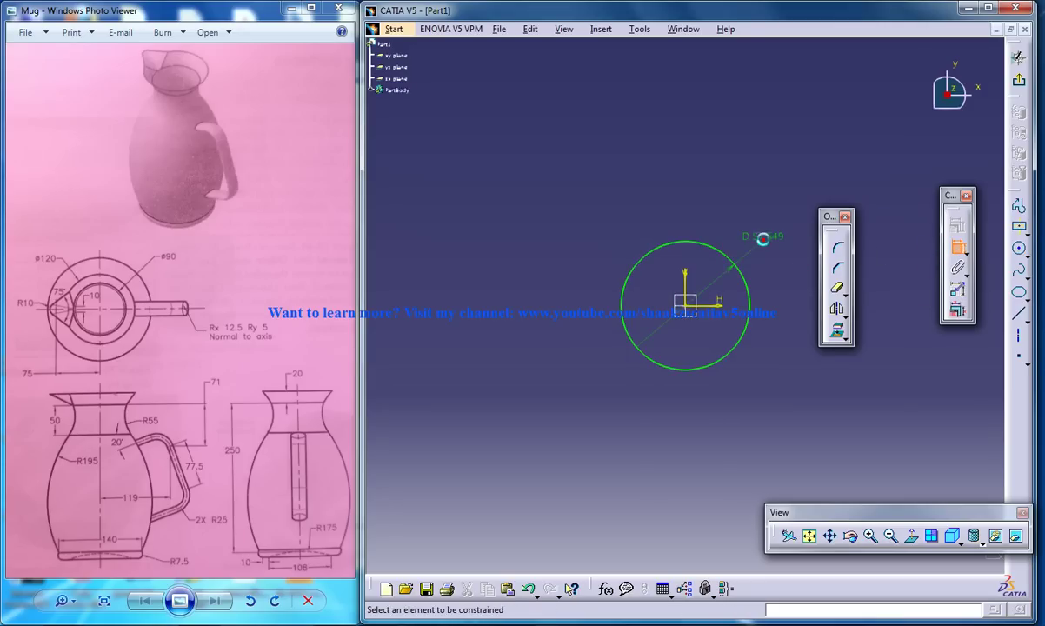
double_click(762, 236)
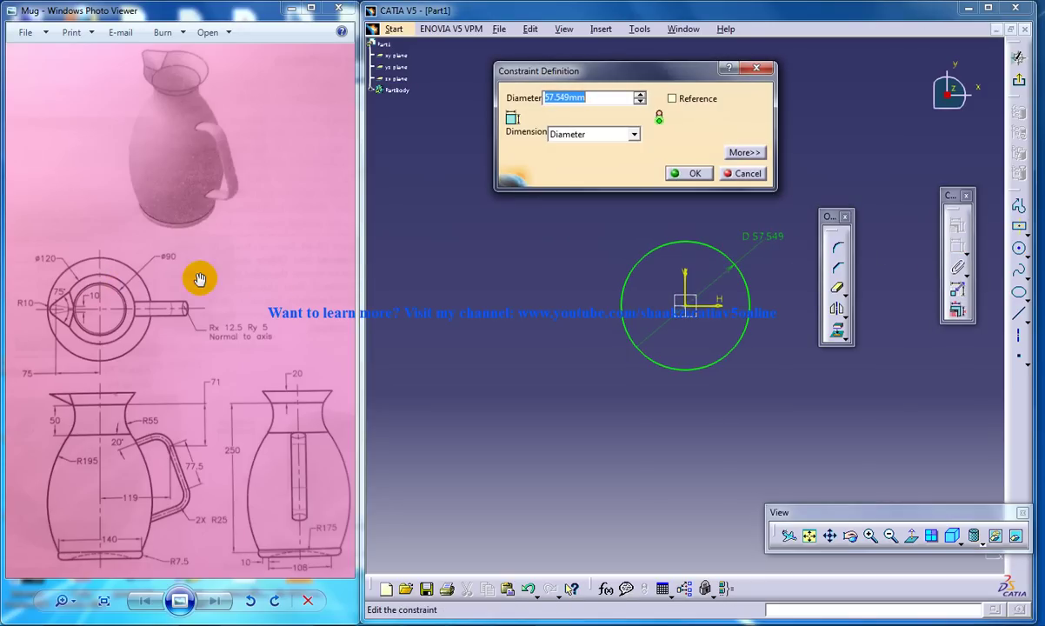
key("Return")
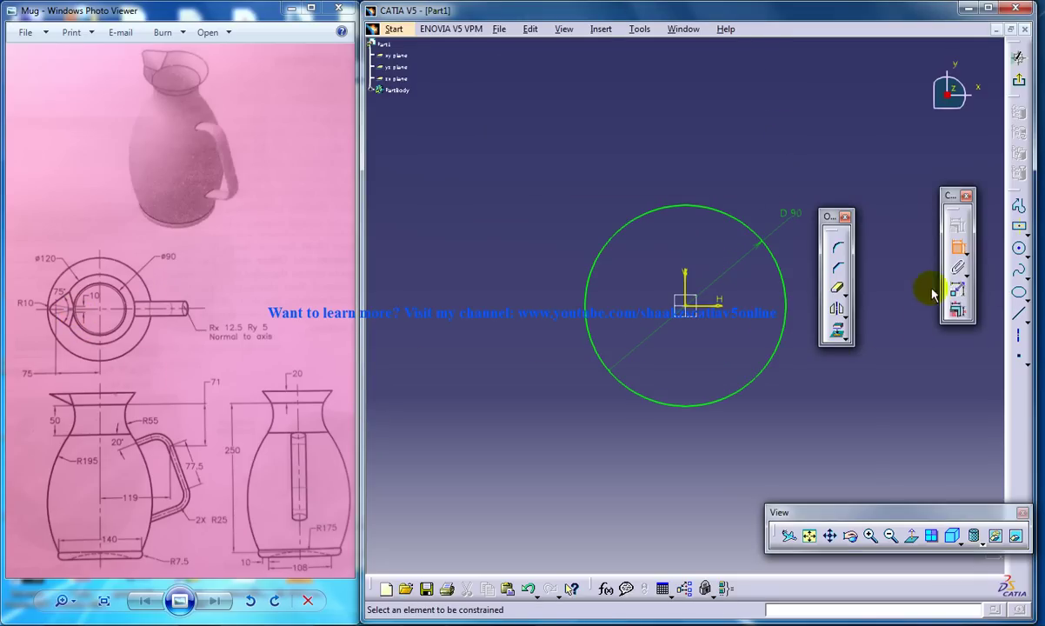
Place two points on the circle's bottom, dimensioned 10 mm apart
left_click(1017, 357)
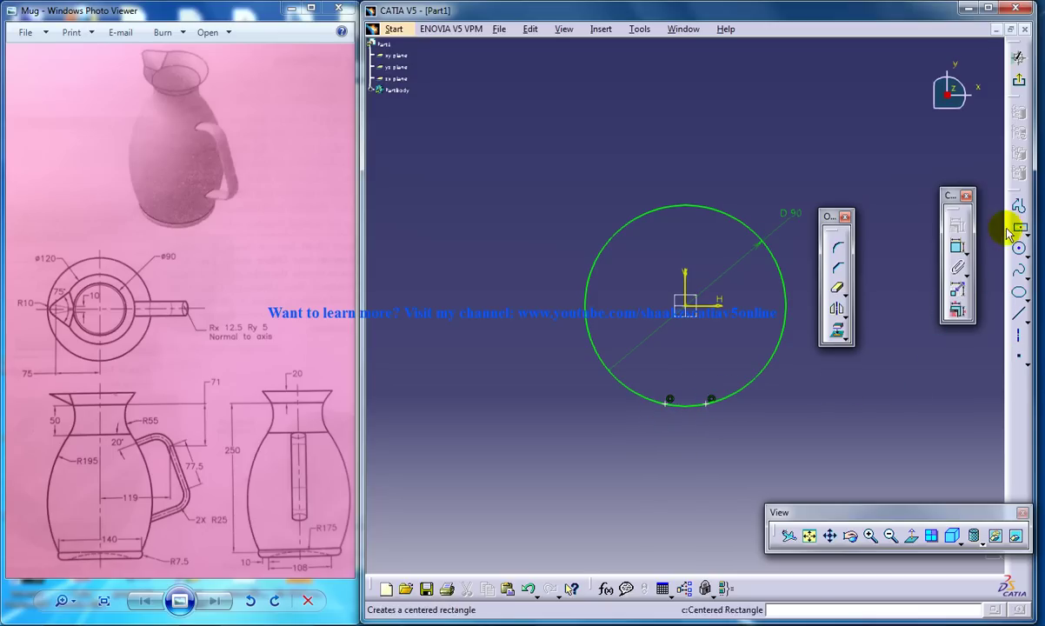
left_click(957, 244)
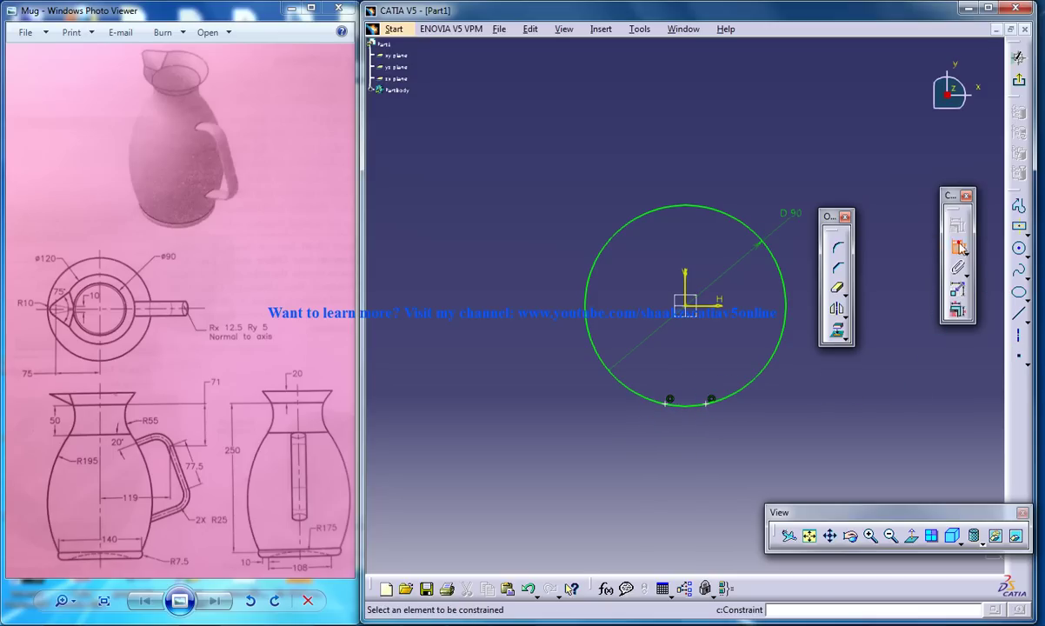
left_click(664, 405)
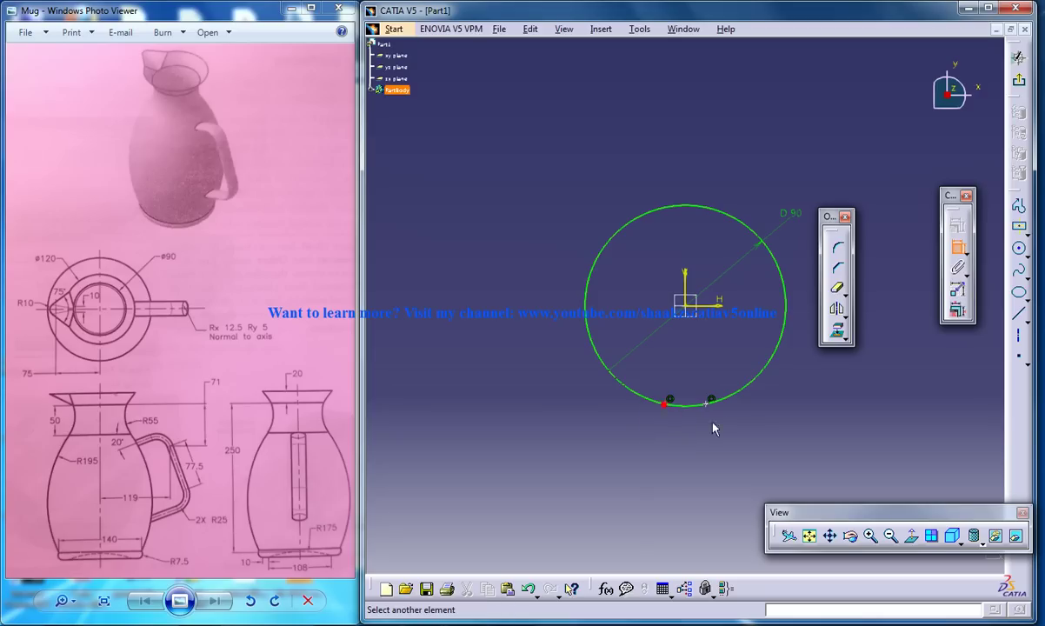
left_click(705, 407)
double_click(690, 437)
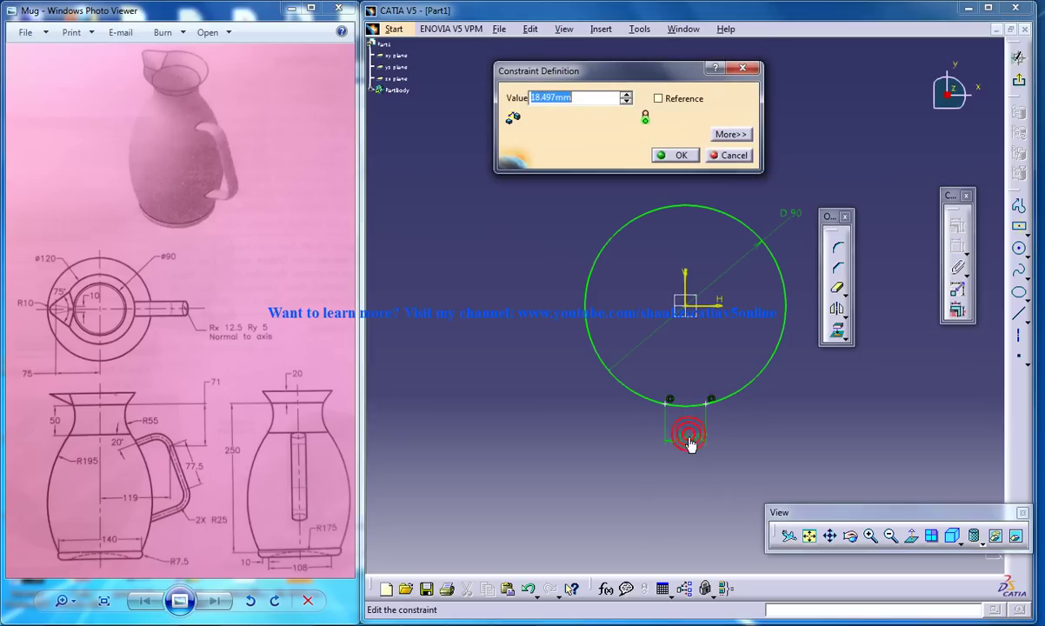
key("Return")
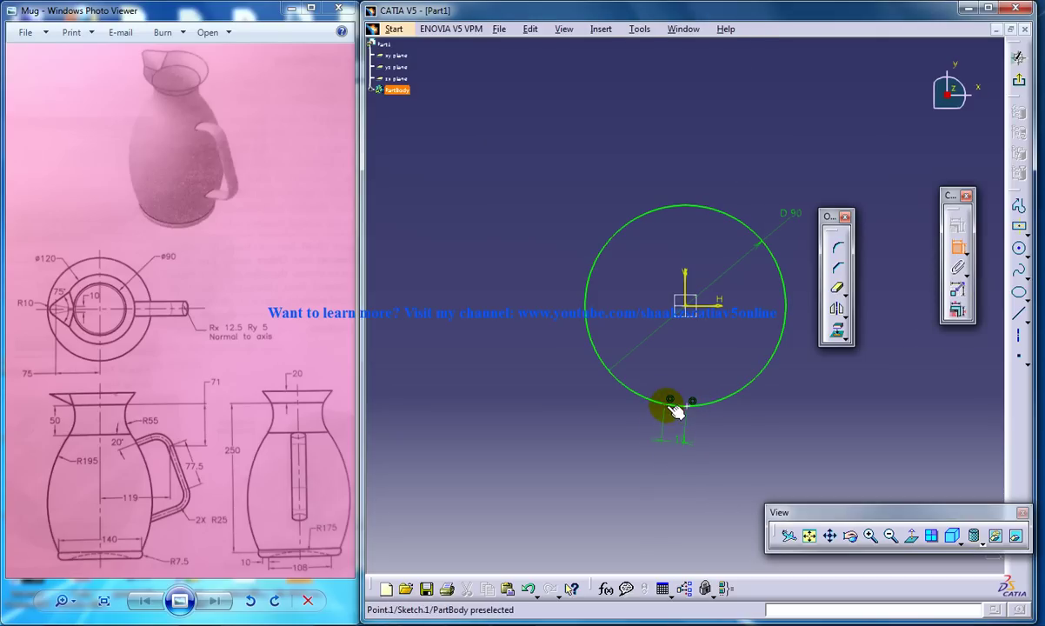
Constrain one point 5 mm from the vertical axis
left_click(690, 283)
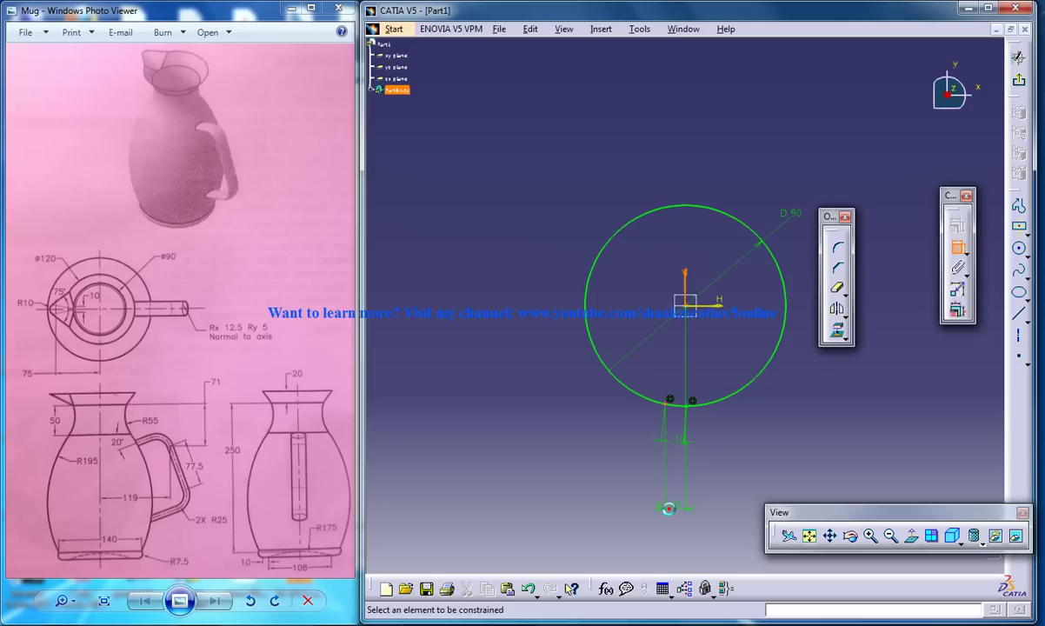
double_click(669, 509)
type("5mm")
key("Return")
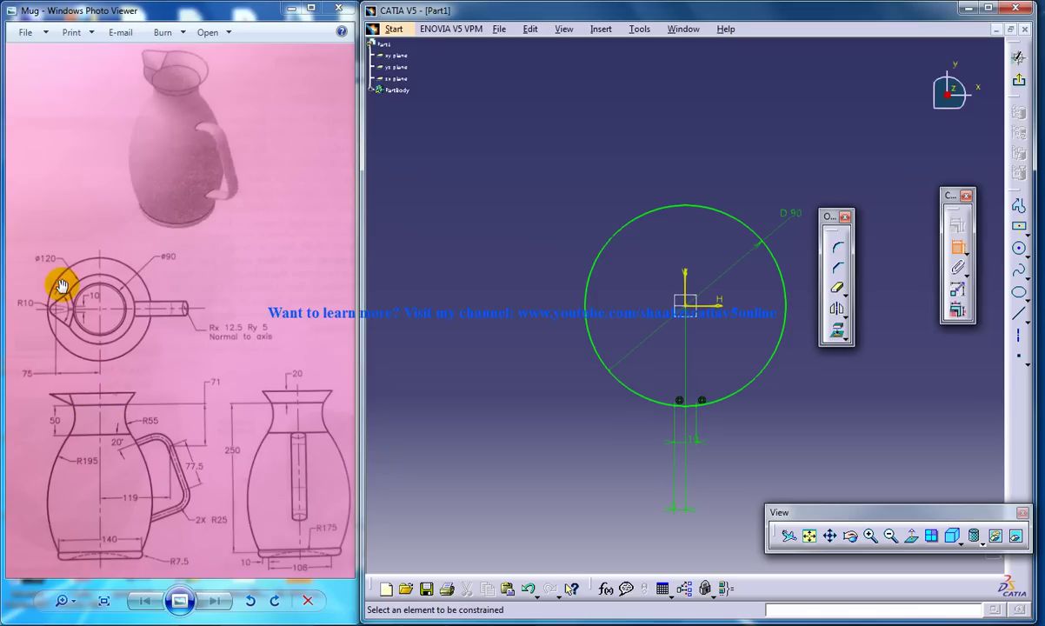
Exit the sketch and create Plane.1 offset 20 mm from the xy plane
left_click(1018, 57)
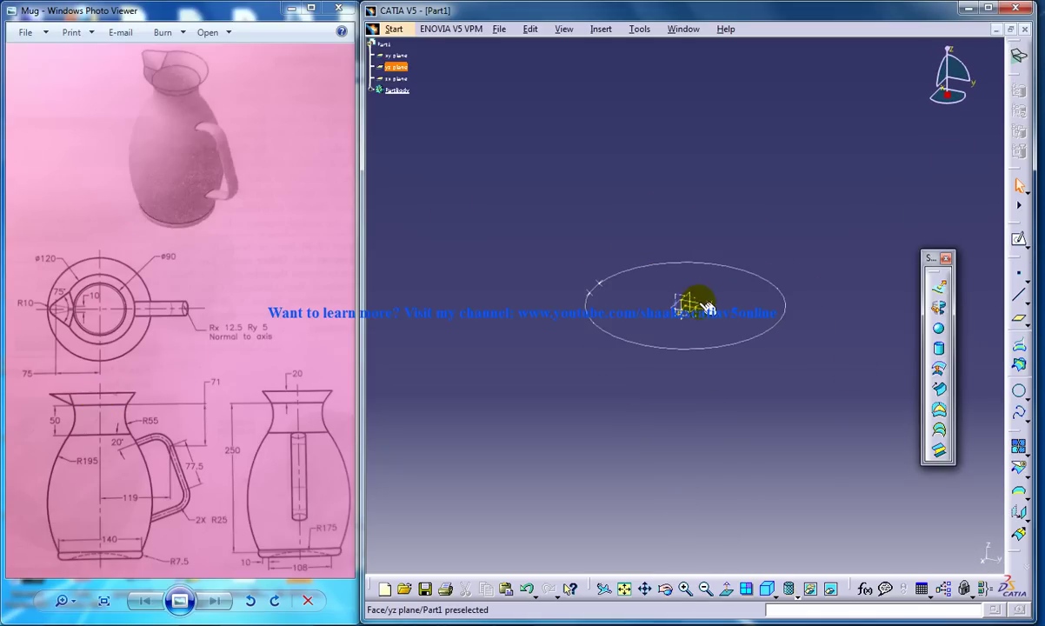
left_click(1018, 319)
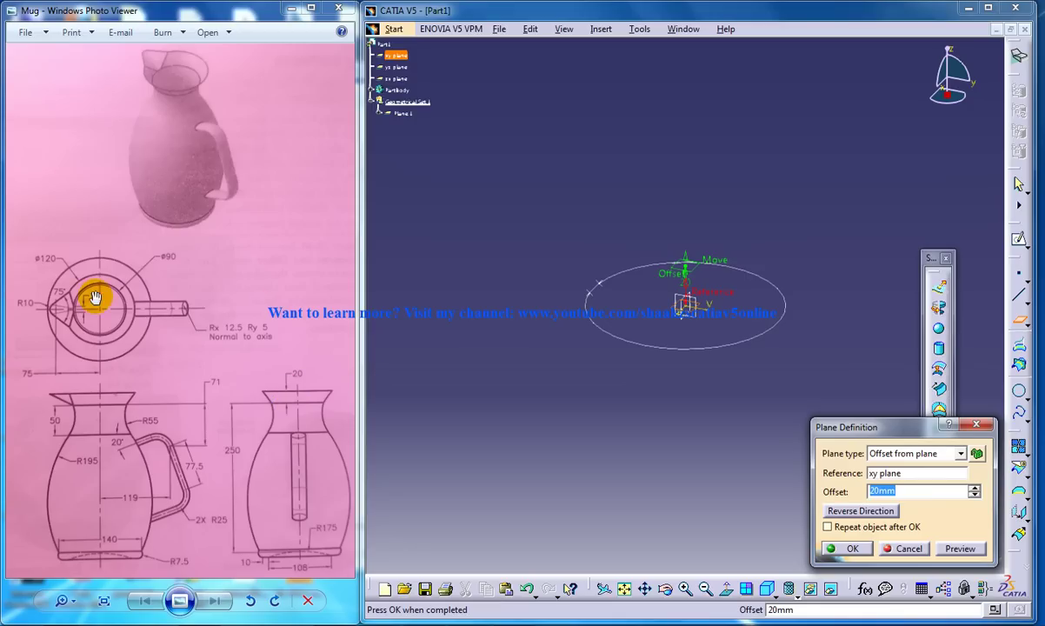
left_click(848, 548)
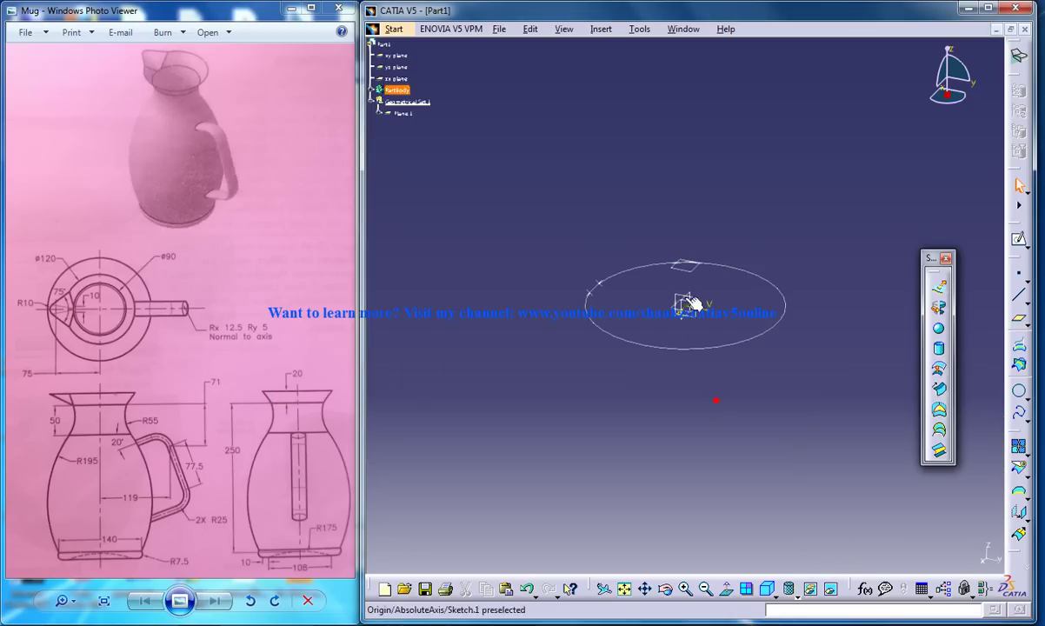
Start a sketch on Plane.1 and draw a 120 mm diameter circle
left_click(1019, 237)
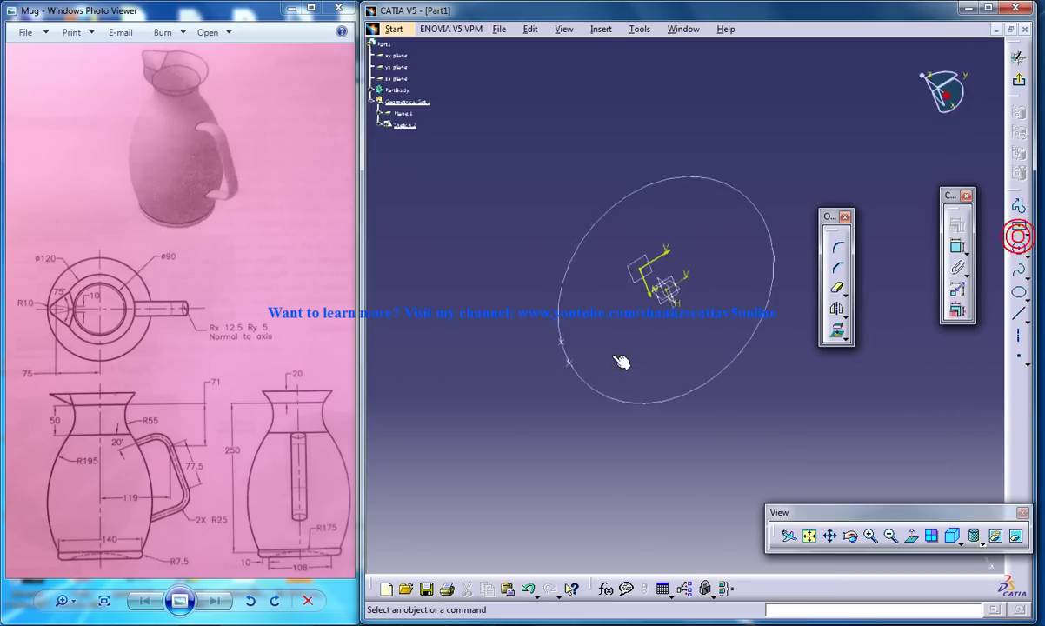
left_click(1020, 251)
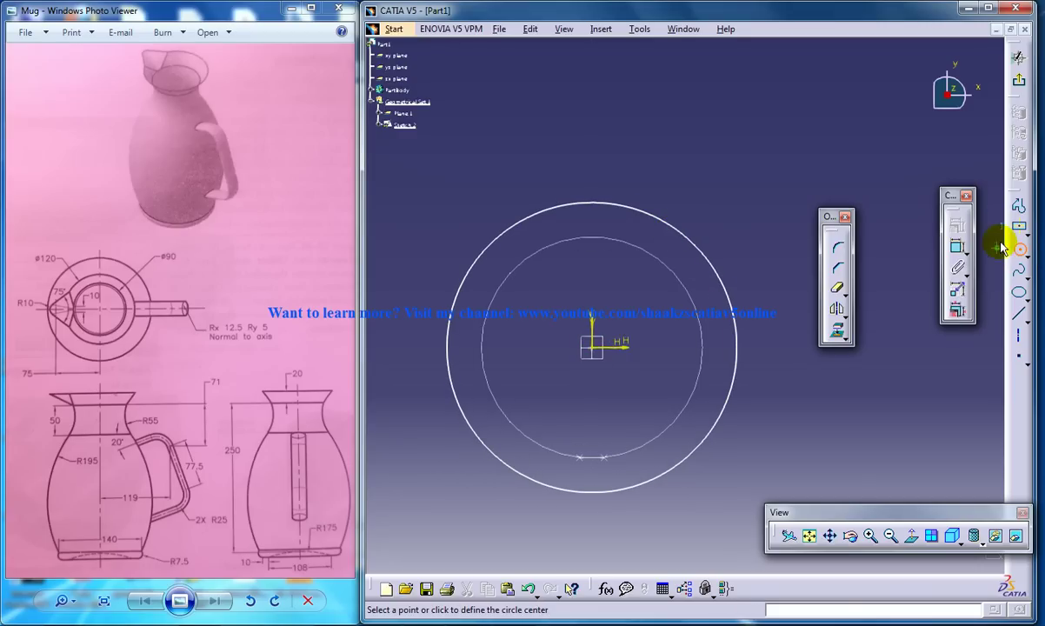
left_click(958, 246)
left_click(681, 231)
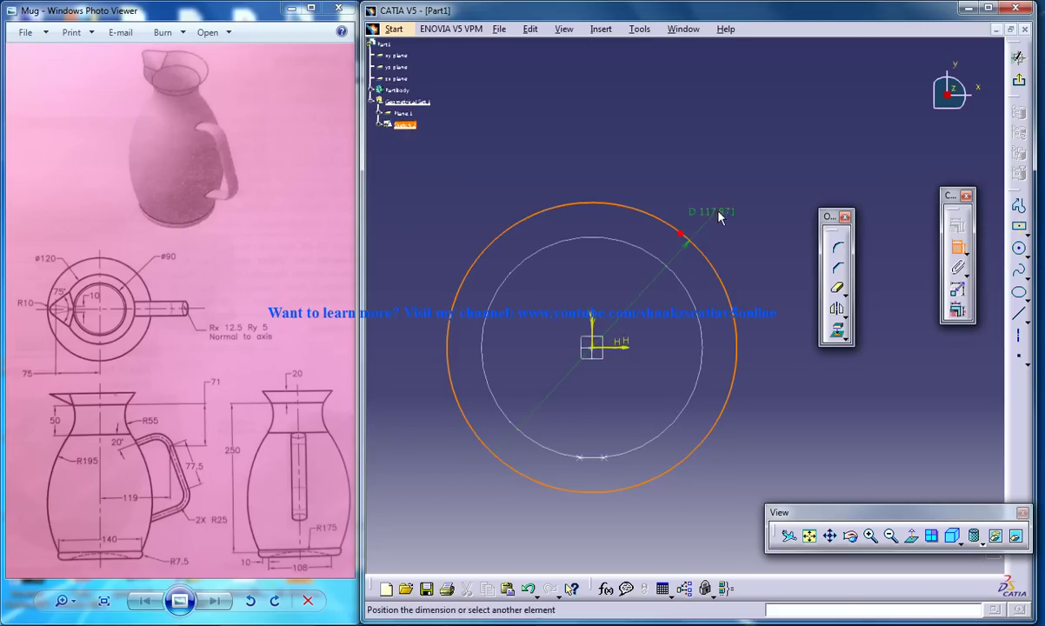
double_click(726, 203)
key("Return")
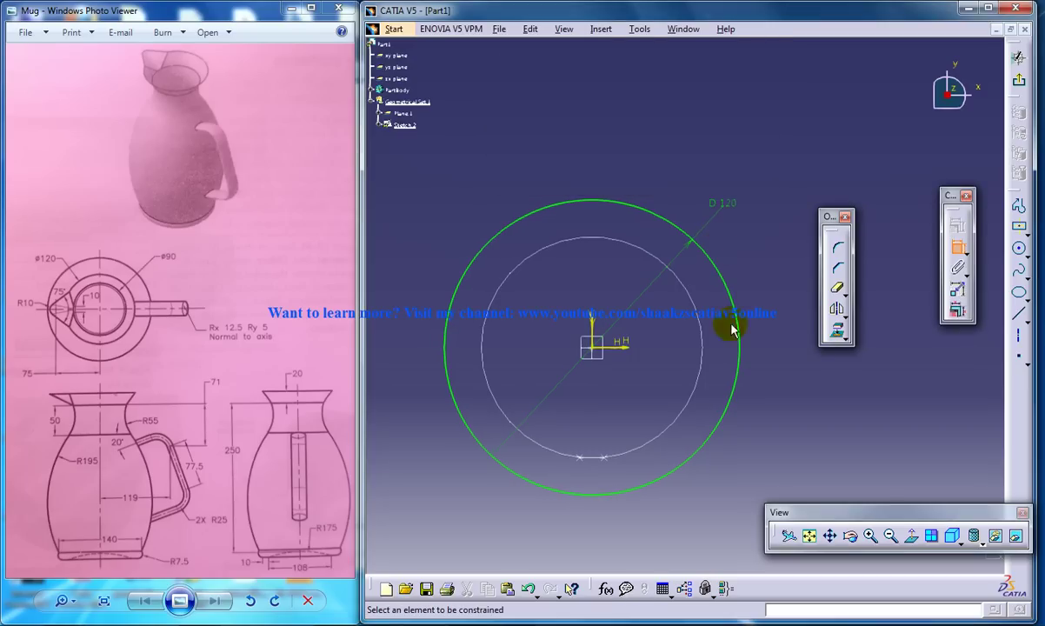
Set the vertical construction line below the circle to 75 mm
middle_click_drag(616, 308, 620, 217)
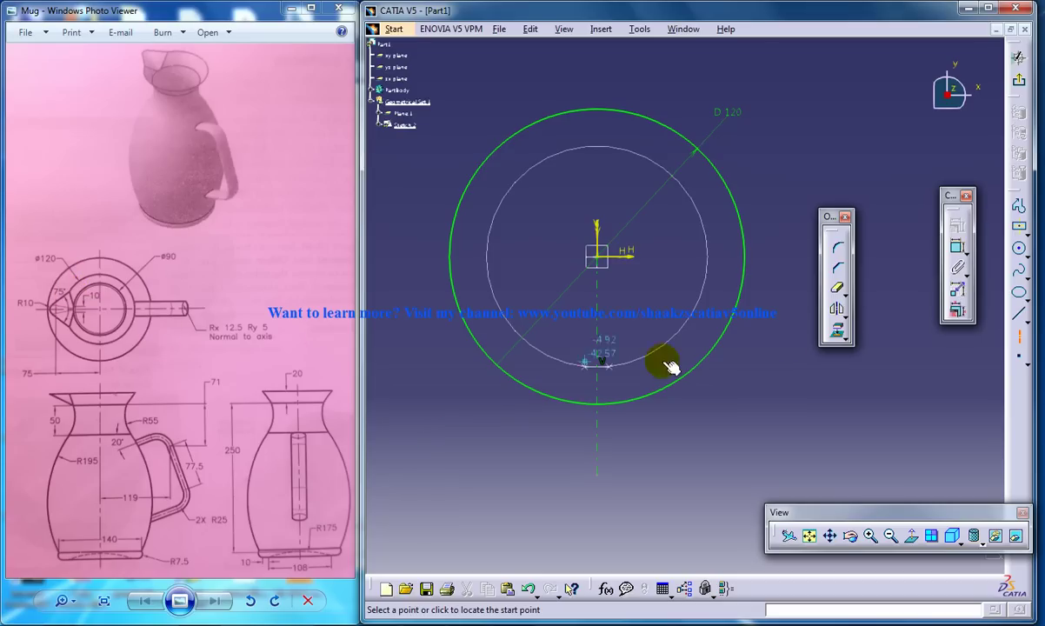
left_click(957, 246)
left_click(596, 318)
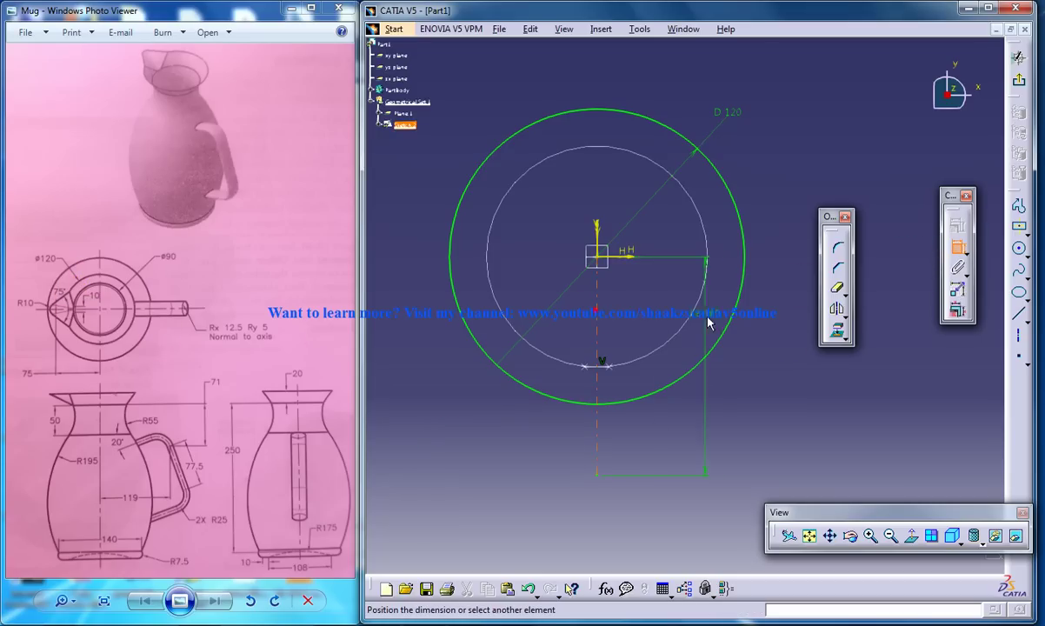
left_click(760, 310)
double_click(760, 302)
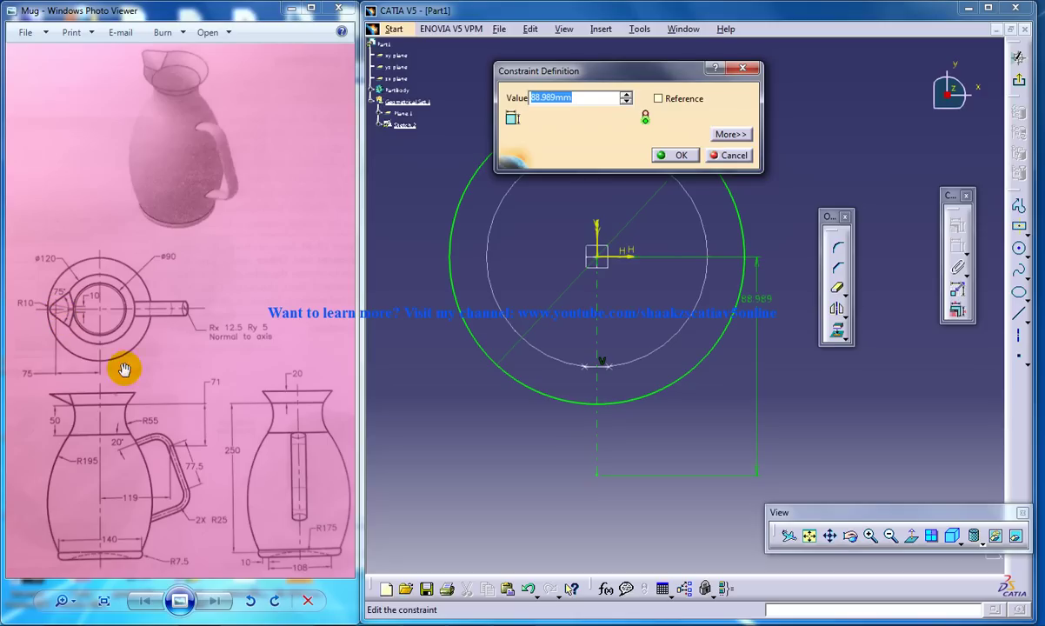
key("Return")
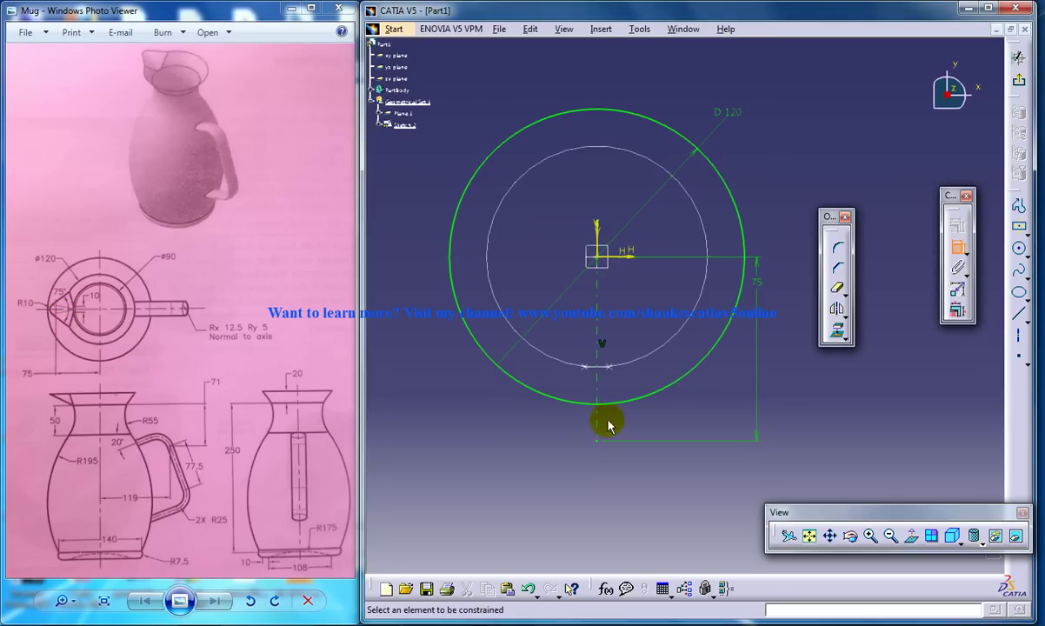
Draw a 20 mm diameter circle at the line's lower end
left_click(1019, 248)
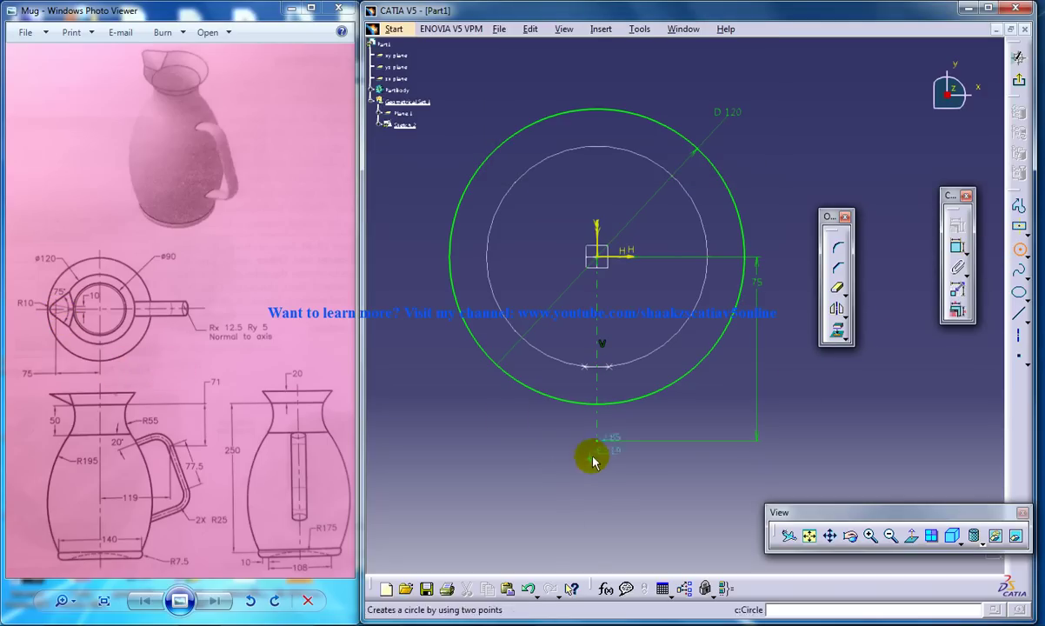
left_click(620, 434)
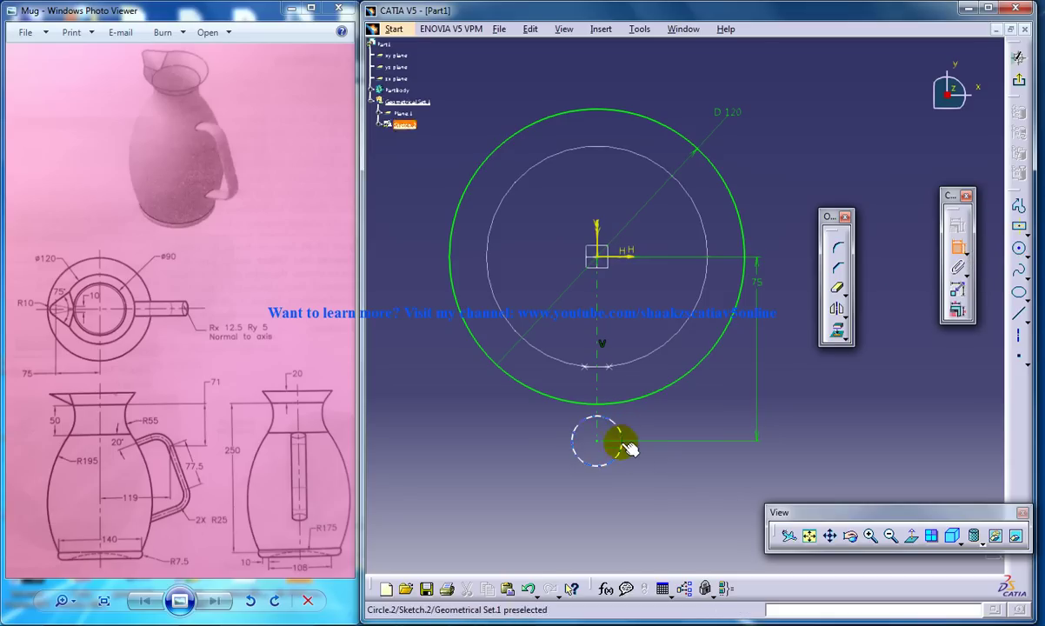
left_click(618, 430)
left_click(695, 419)
double_click(692, 422)
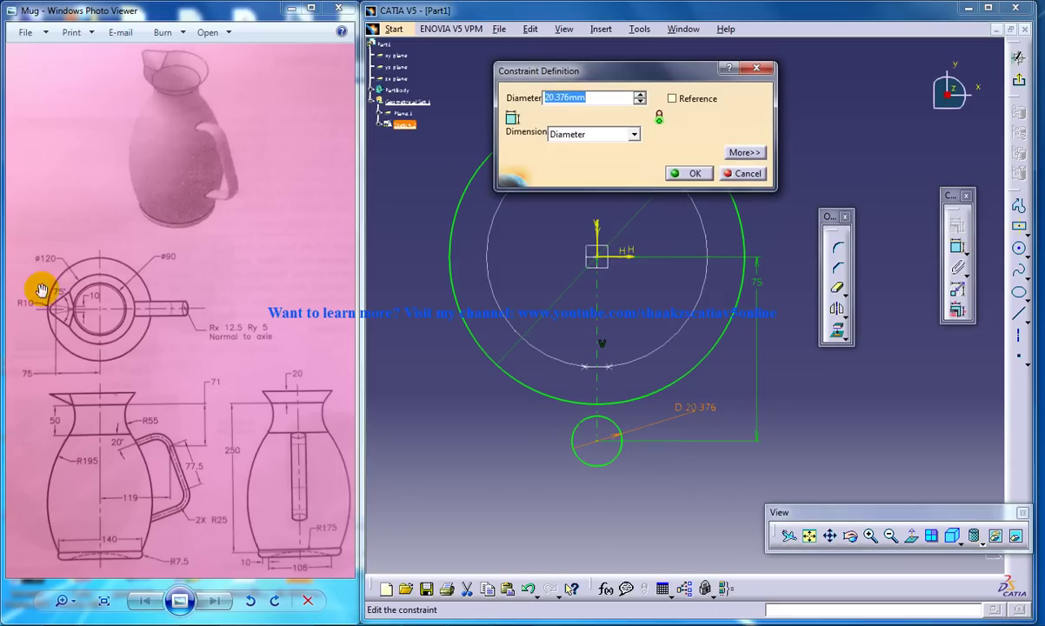
type("20")
key("Return")
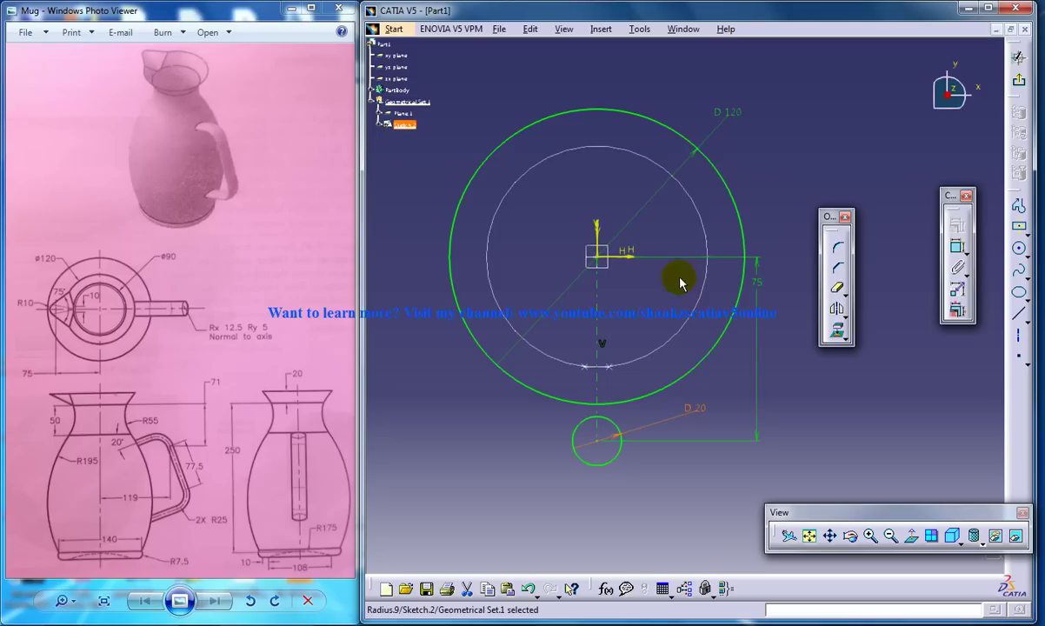
Draw a line tangent to the small circle, trim it, and fix its angle at 37.5°
left_click(1019, 319)
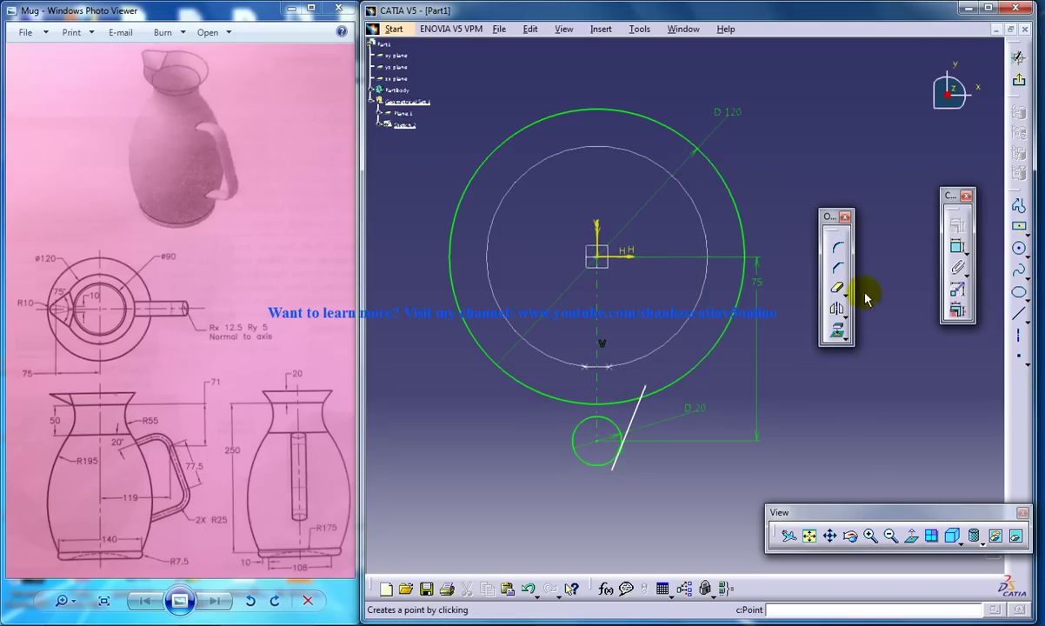
left_click(614, 465)
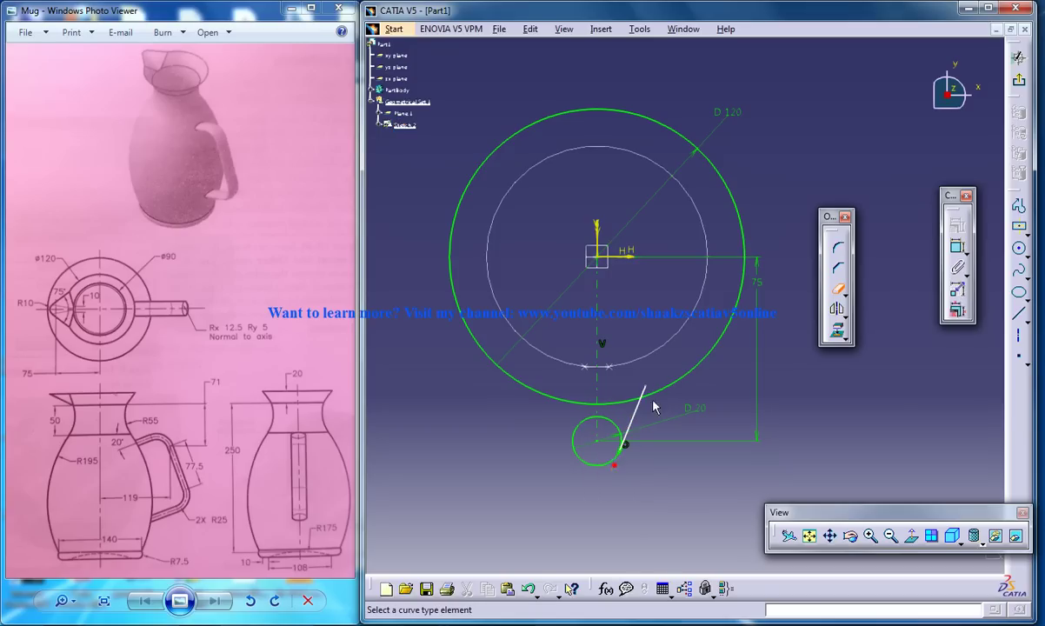
left_click(956, 247)
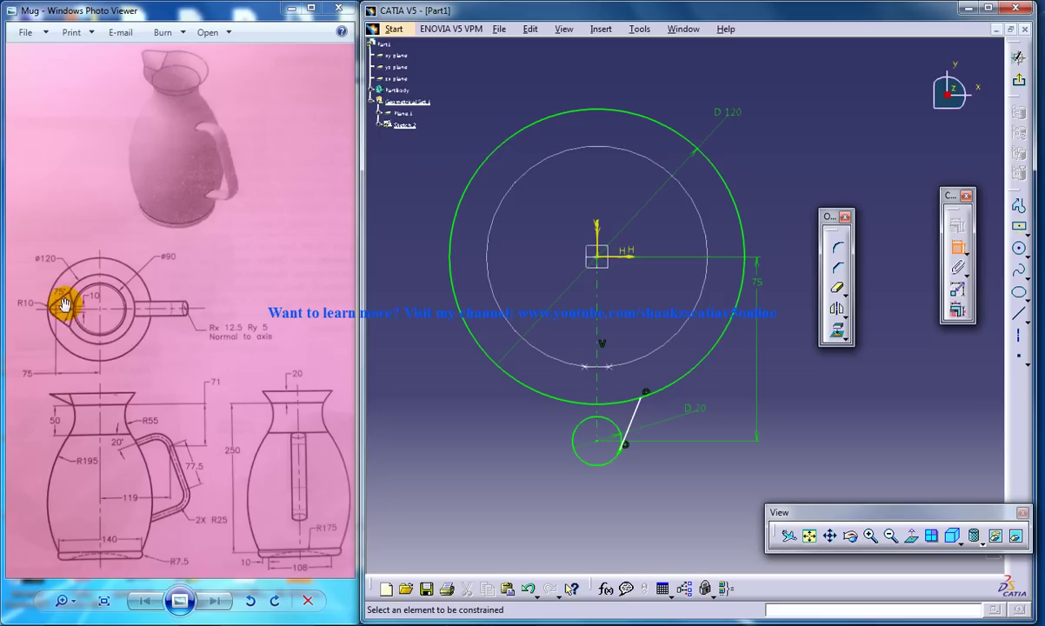
left_click(635, 414)
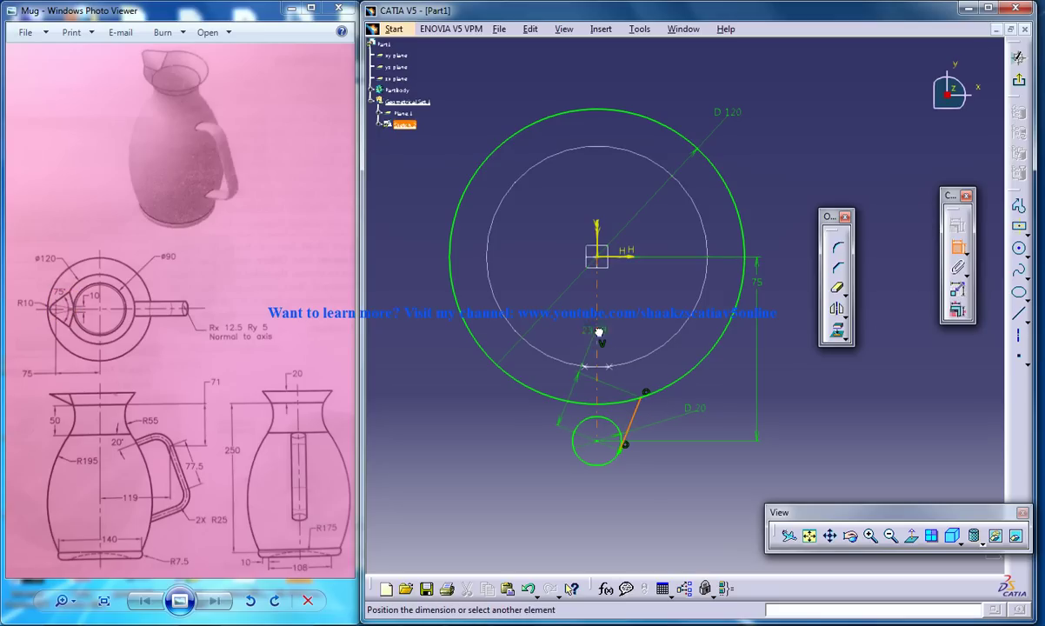
double_click(640, 300)
type("75/")
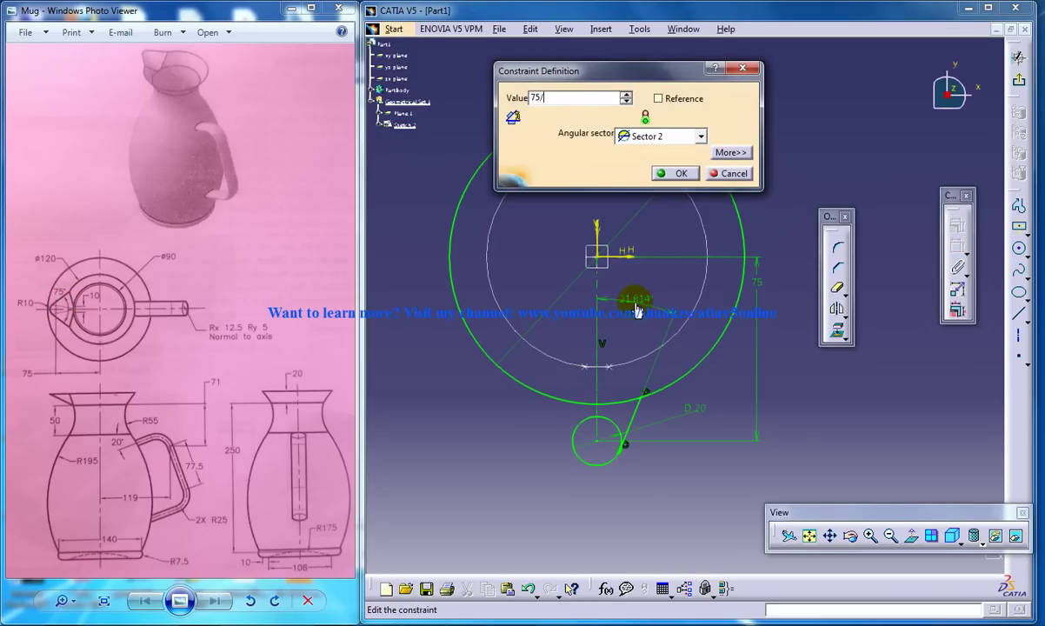
type("2")
key("Return")
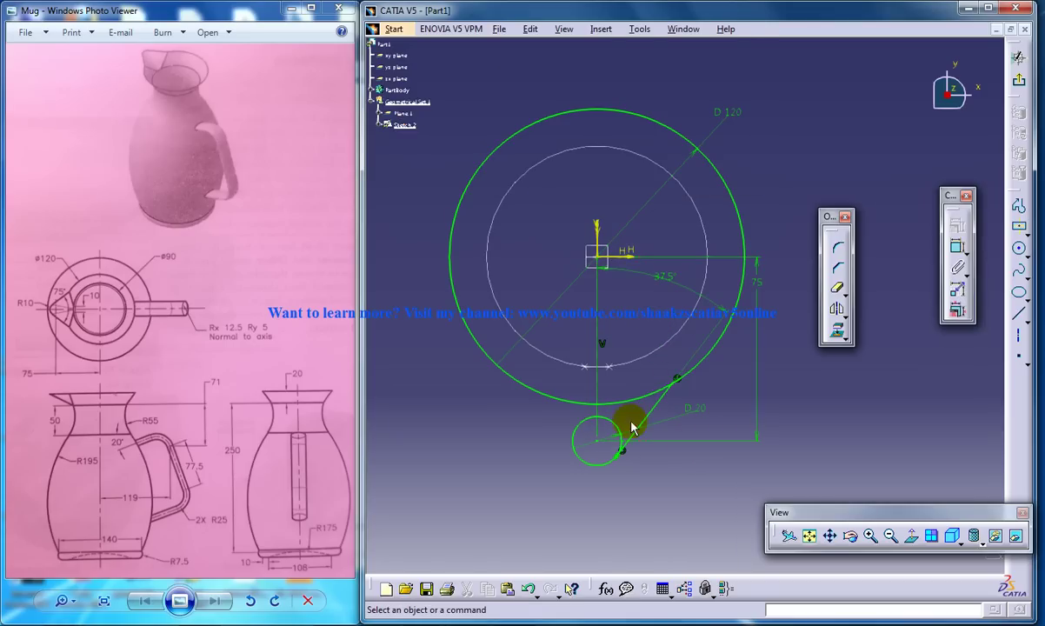
Mirror the tangent line about the vertical axis and trim the extra arcs
left_click(648, 416)
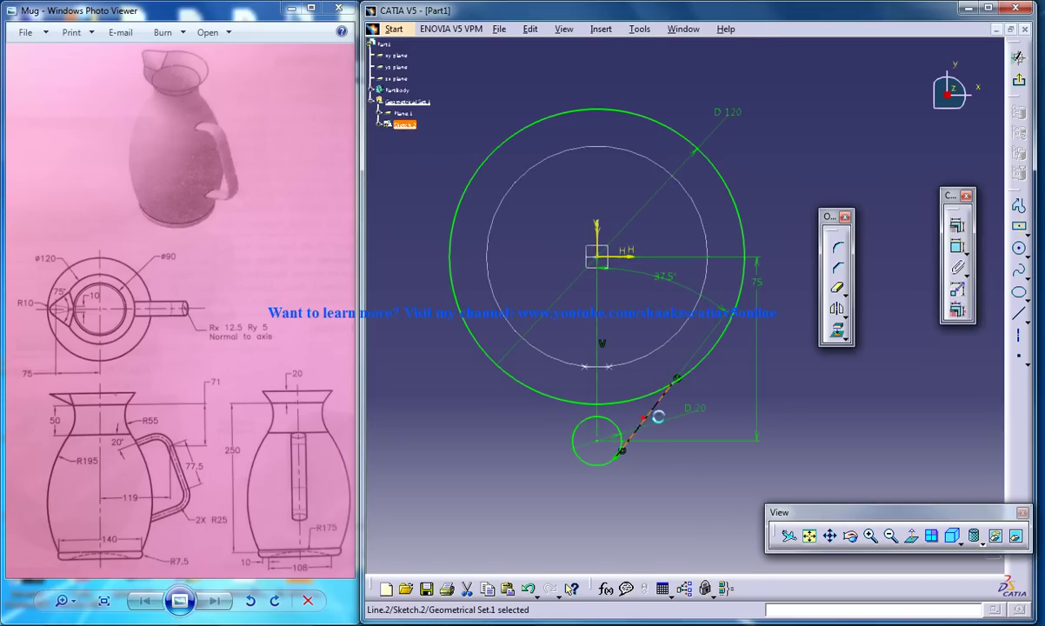
left_click(836, 307)
left_click(597, 374)
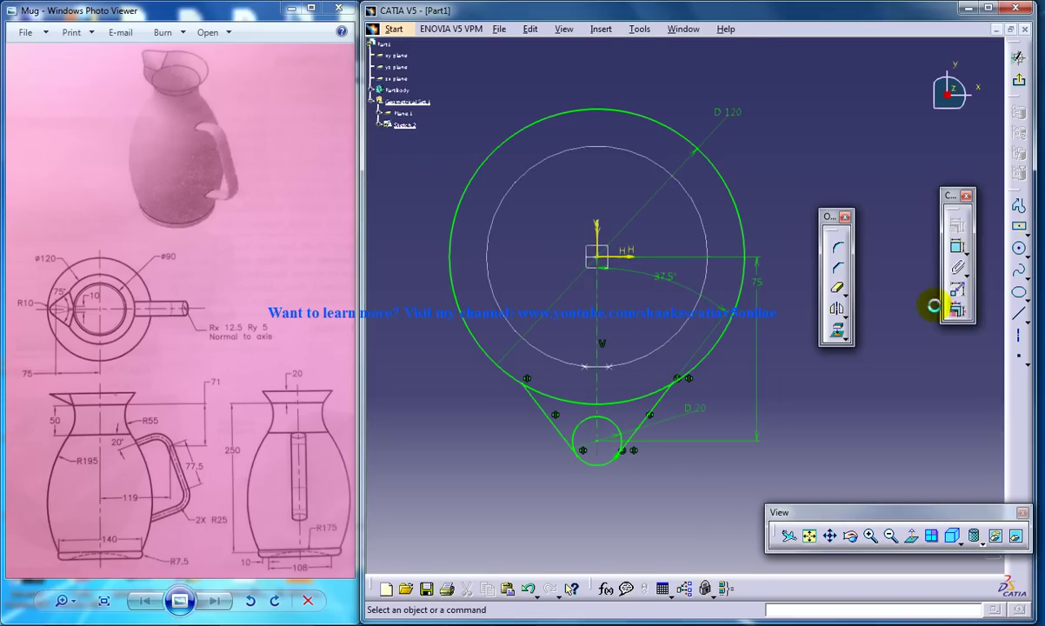
left_click(840, 287)
left_click(558, 398)
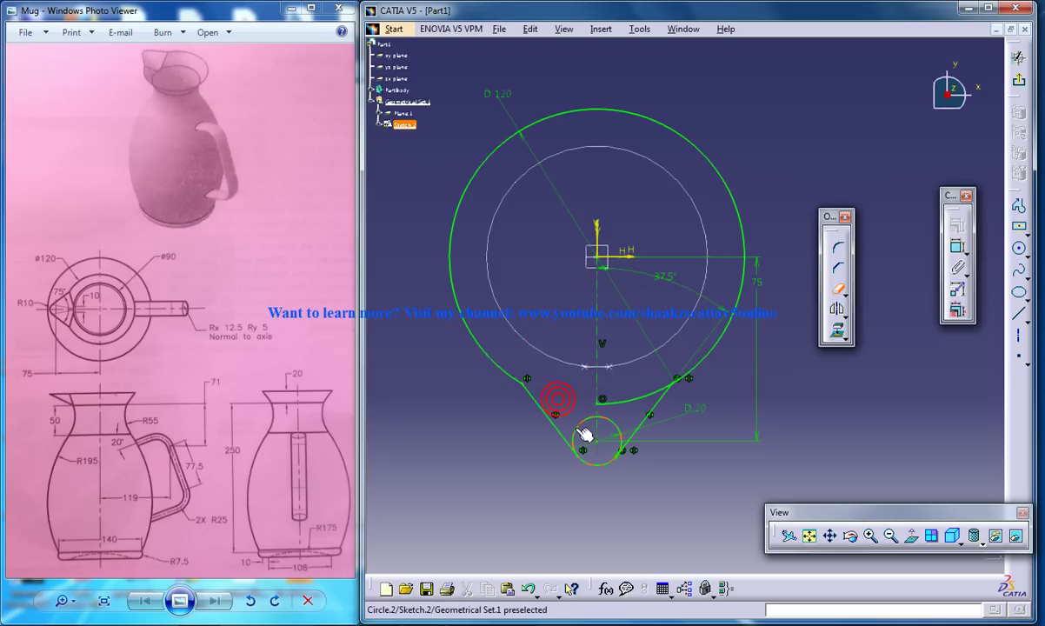
left_click(614, 408)
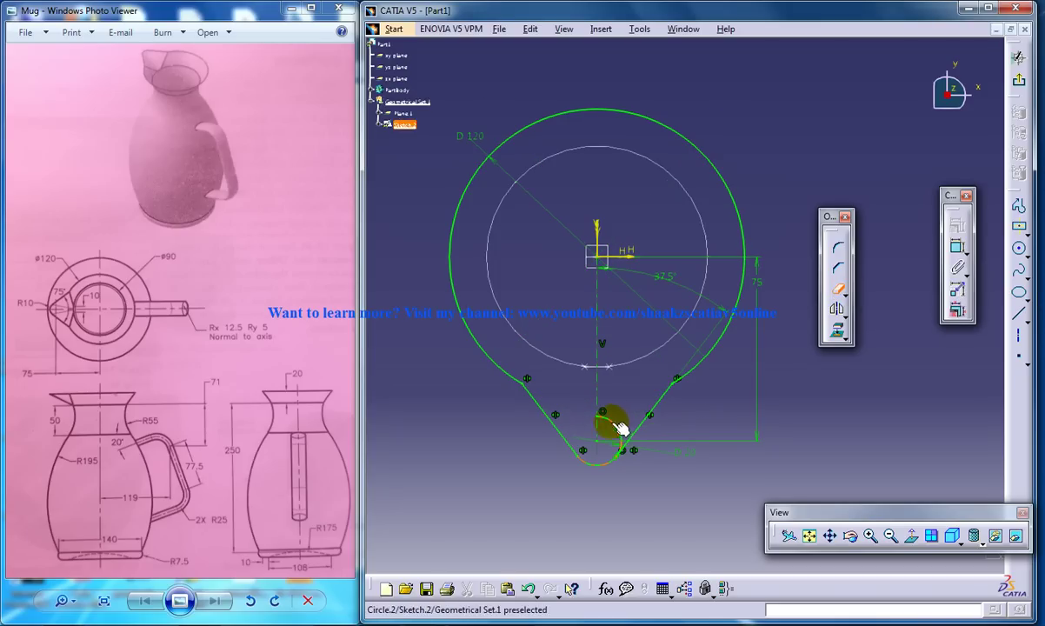
left_click(612, 423)
Exit the sketch and start a multi-sections surface with Sketch.1 and Sketch.2 as sections
left_click(1018, 59)
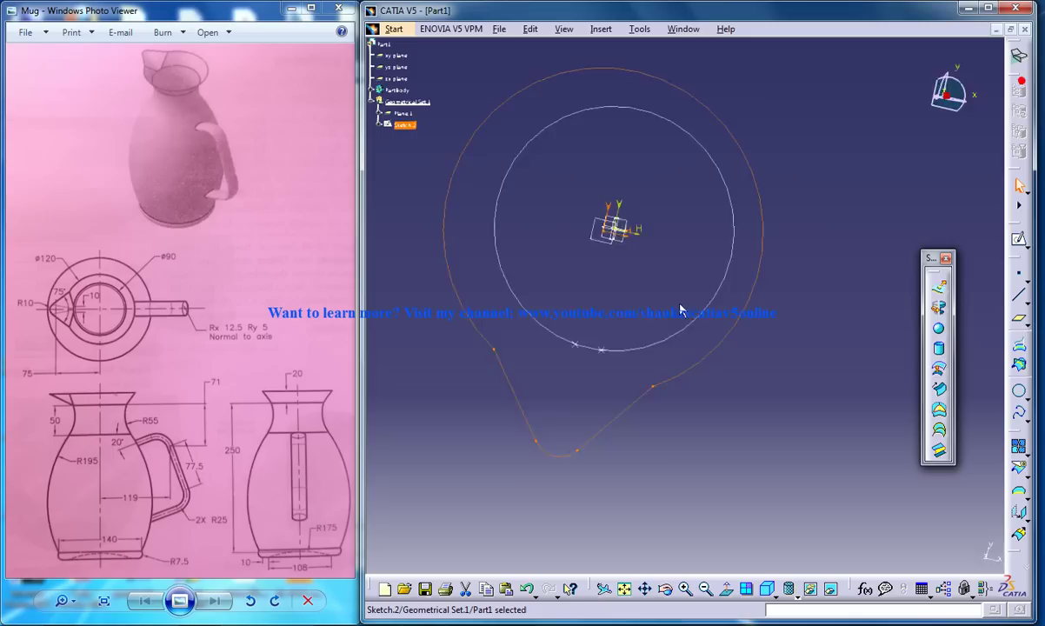
mouse_move(679, 306)
middle_mouse_down()
mouse_move(655, 443)
mouse_move(707, 362)
middle_mouse_up()
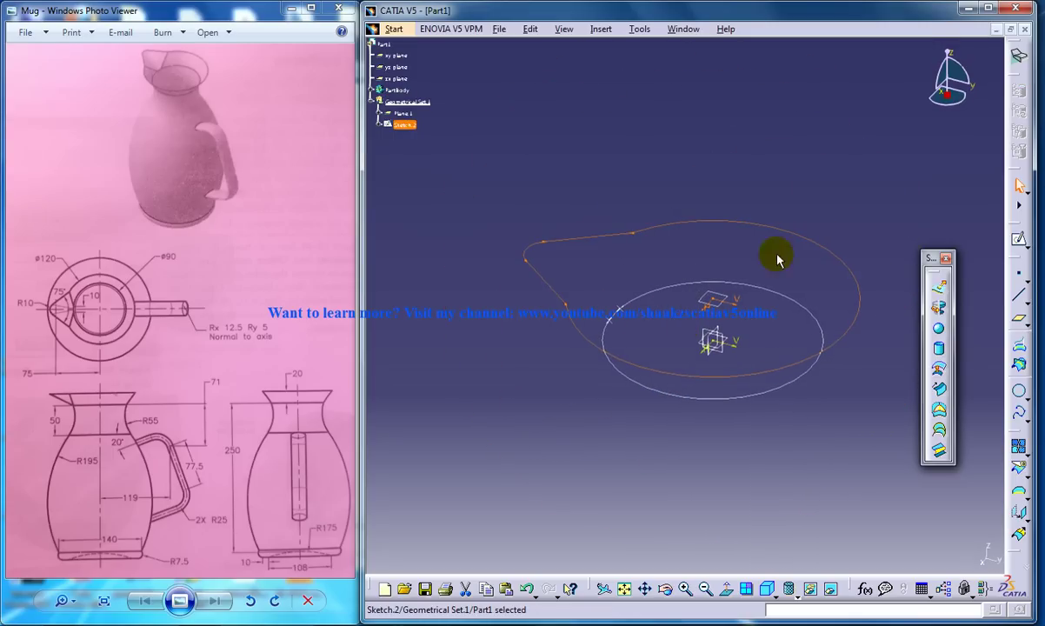
left_click(884, 335)
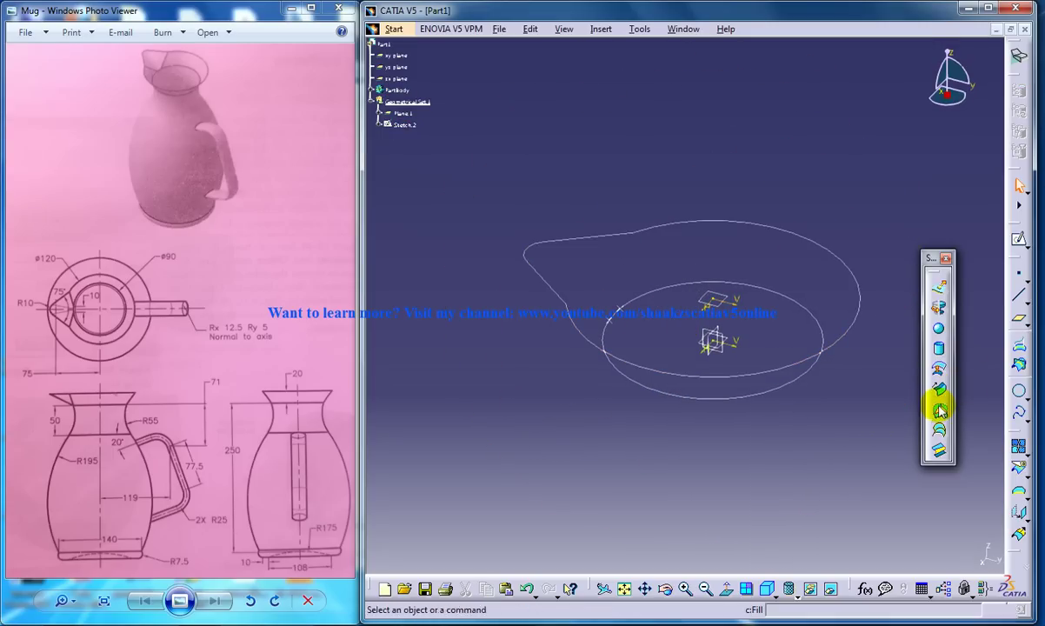
left_click(942, 434)
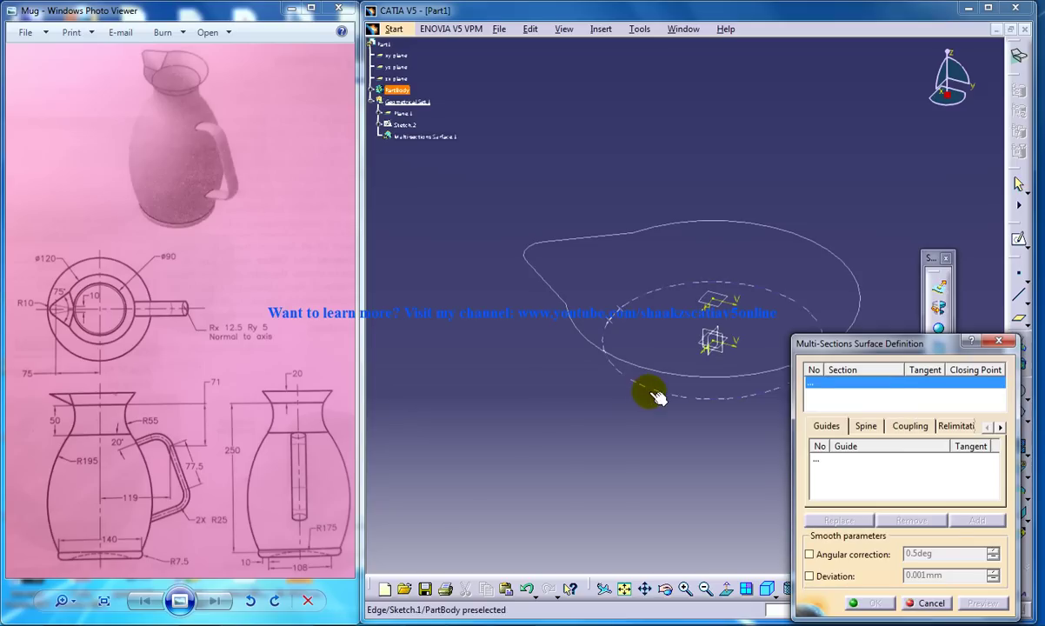
left_click(656, 381)
left_click(660, 368)
Replace Sketch.1's closing point with a vertex matching Sketch.2's
mouse_move(665, 296)
middle_mouse_down()
mouse_move(585, 415)
mouse_move(751, 357)
middle_mouse_up()
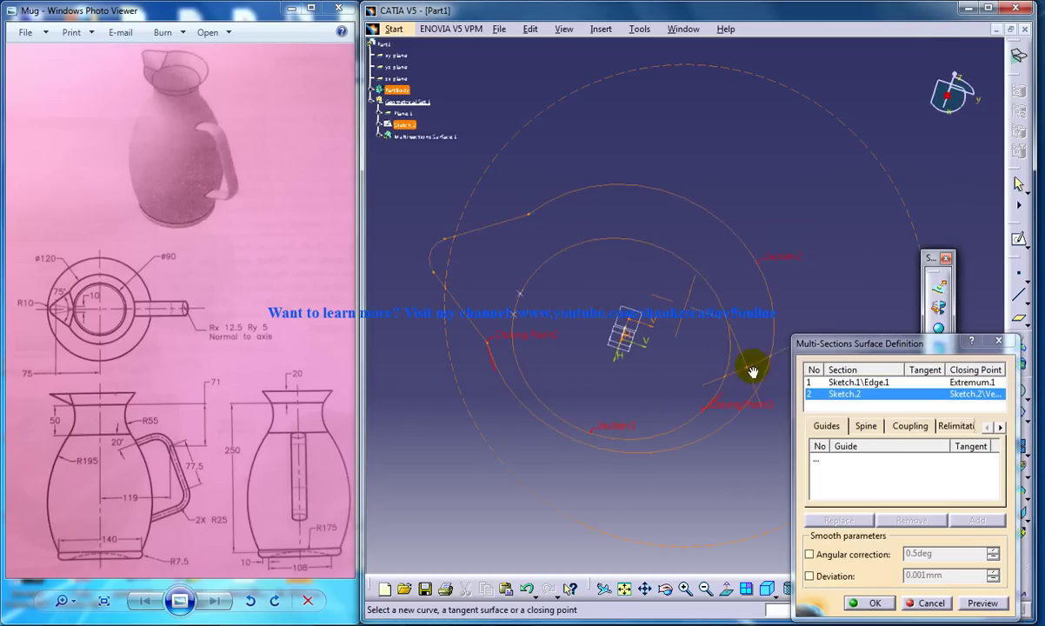
right_click(744, 410)
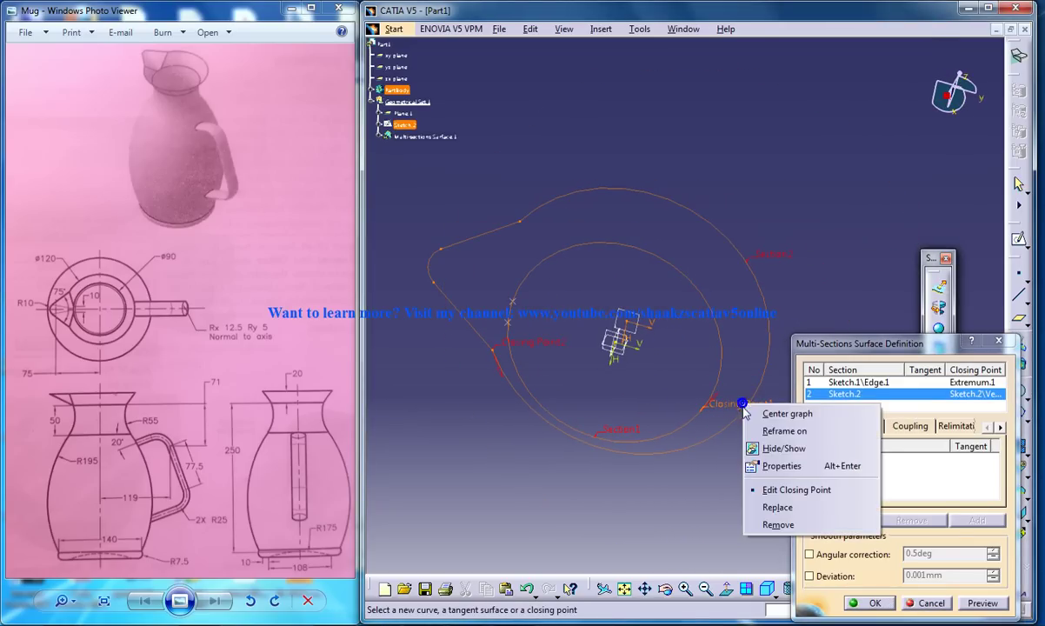
left_click(776, 505)
mouse_move(559, 345)
middle_mouse_down()
mouse_move(528, 339)
mouse_move(602, 315)
middle_mouse_up()
left_click(523, 325)
mouse_move(536, 324)
middle_mouse_down()
mouse_move(534, 287)
mouse_move(497, 299)
middle_mouse_up()
Add Coupling1 and Coupling2 linking matching vertices of Sketch.1 and Sketch.2, including the spout tip
left_click(904, 432)
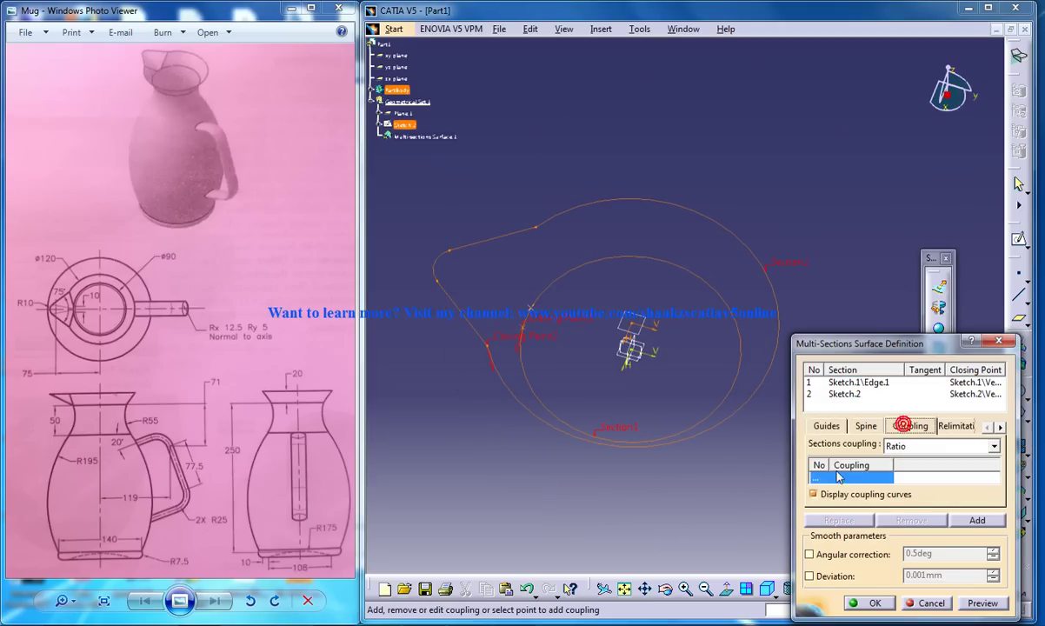
right_click(826, 475)
left_click(861, 516)
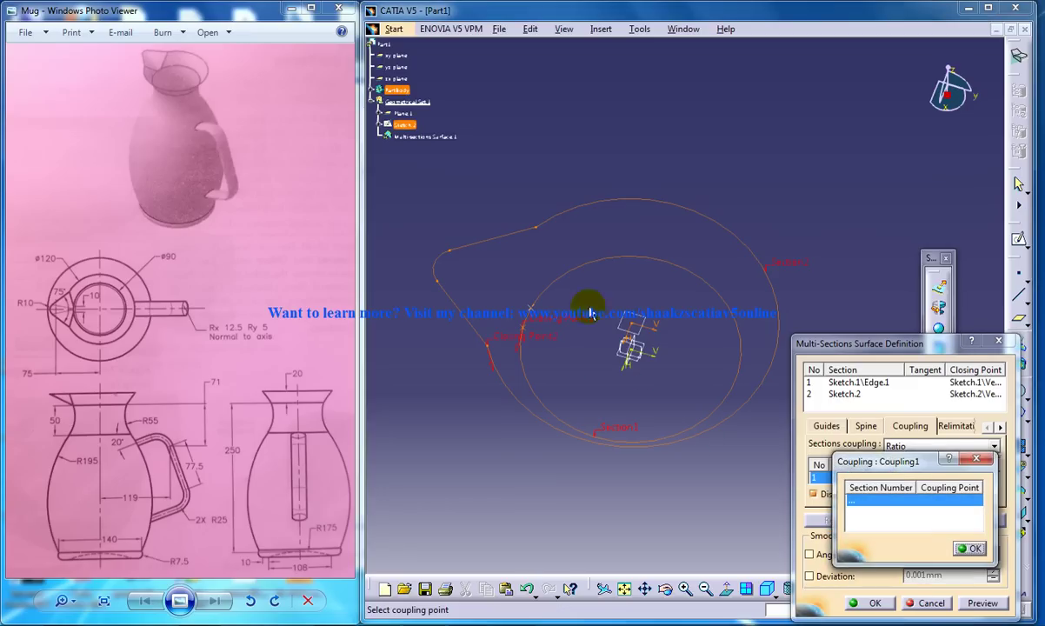
middle_click_drag(585, 305, 566, 386)
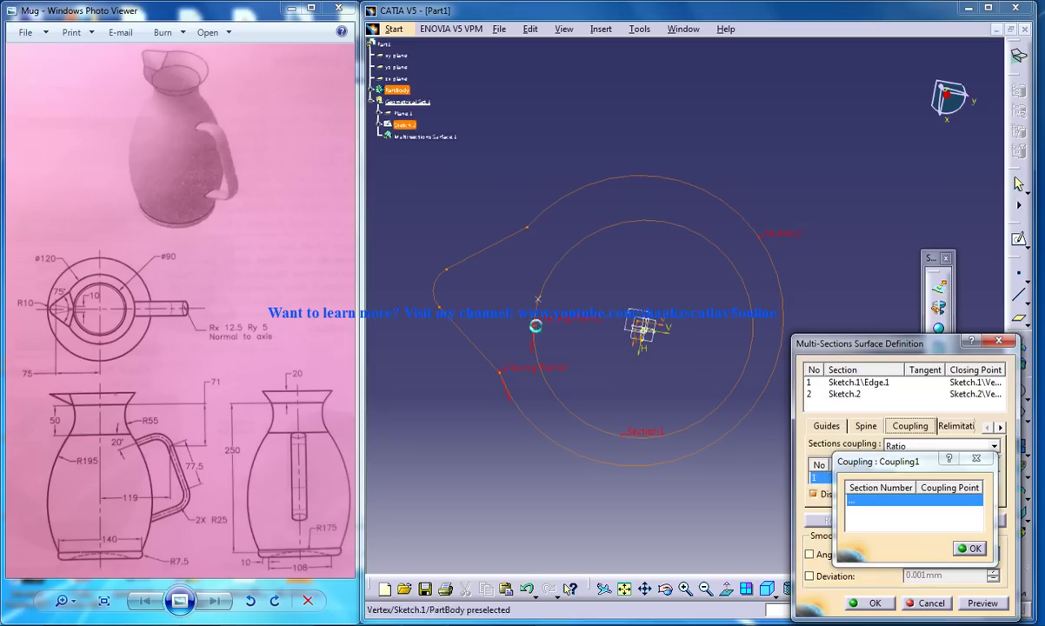
left_click(533, 323)
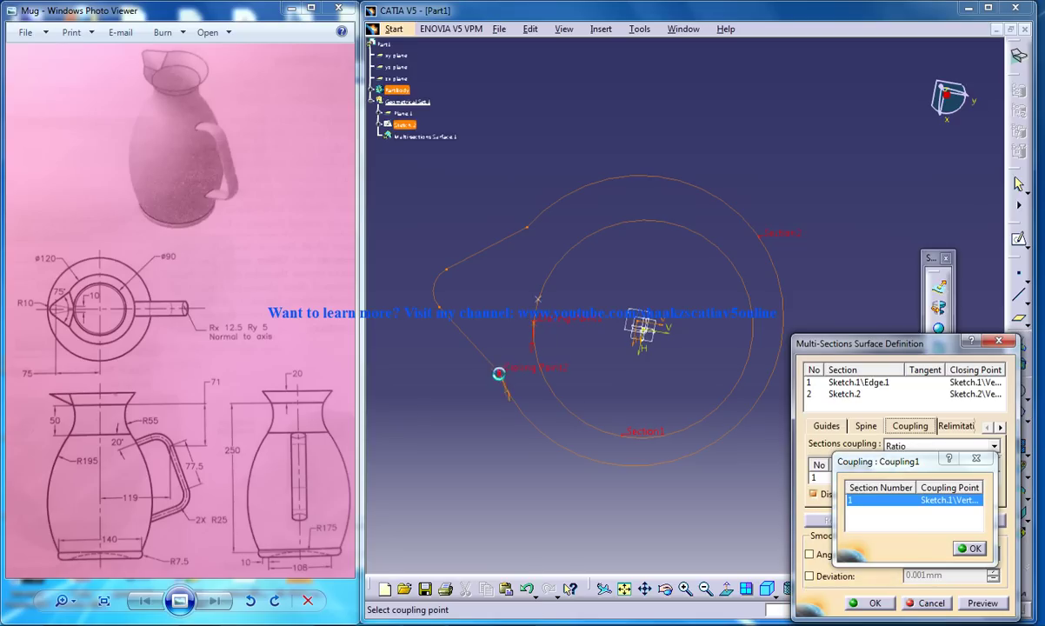
left_click(504, 375)
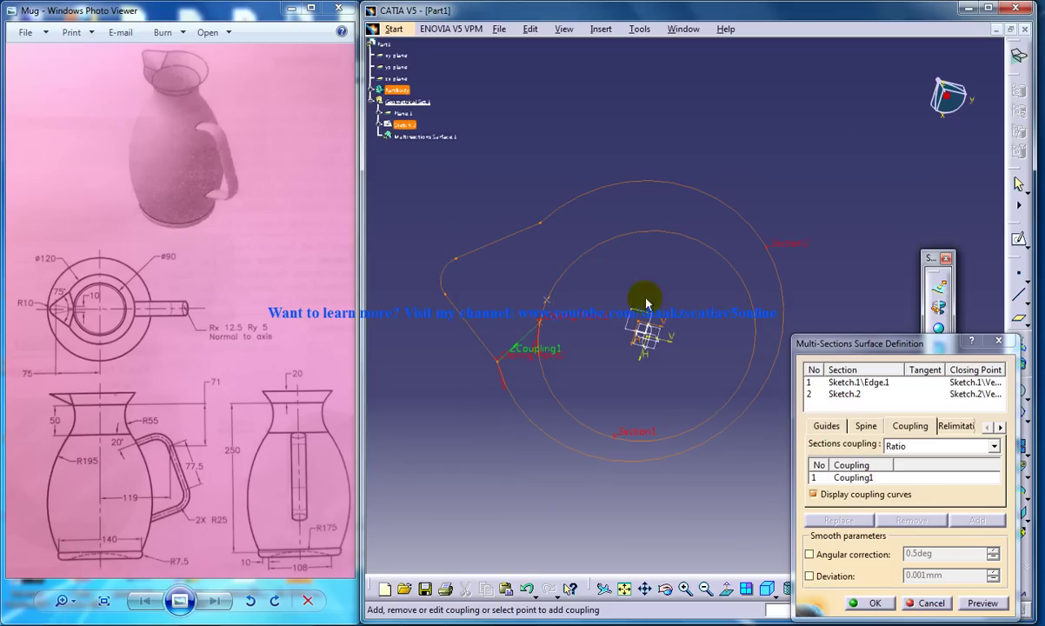
left_click(539, 226)
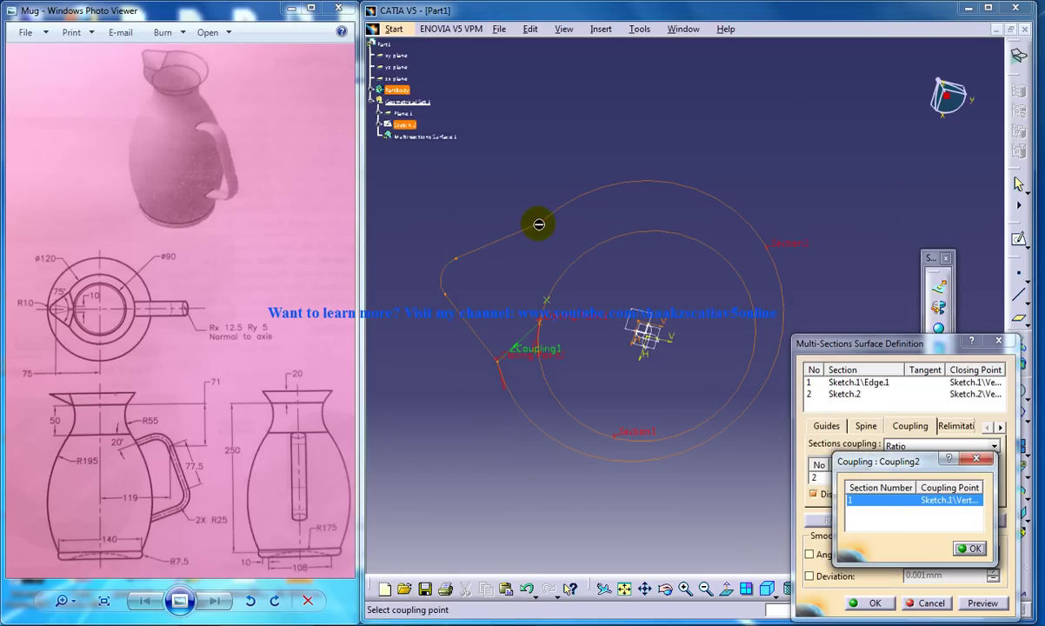
left_click(545, 300)
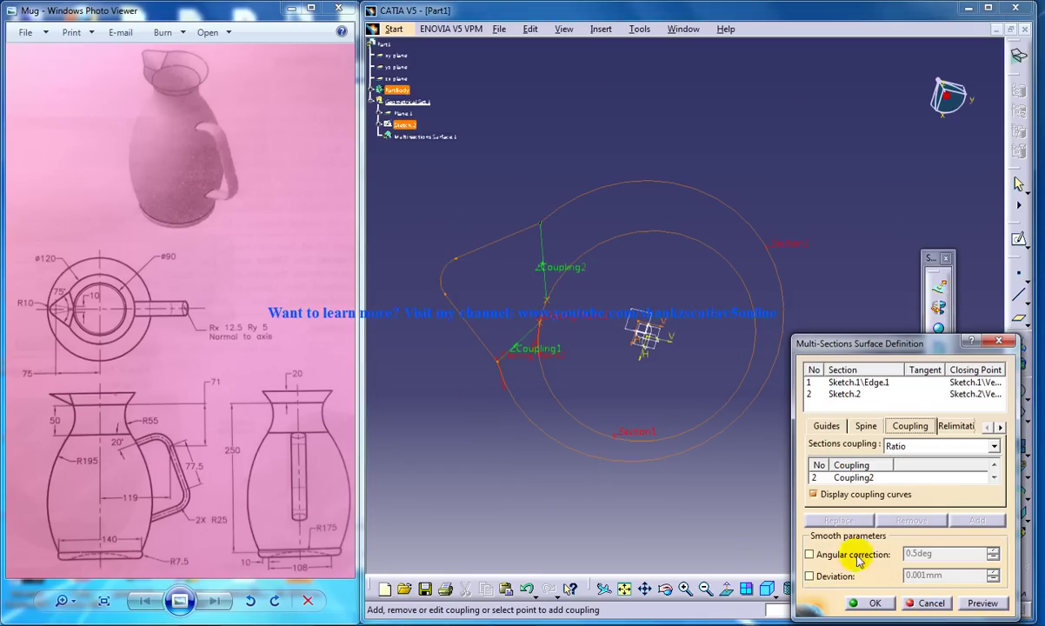
Preview and confirm the multi-sections surface, then orbit around the finished rim
left_click(982, 602)
middle_click_drag(621, 218, 621, 182)
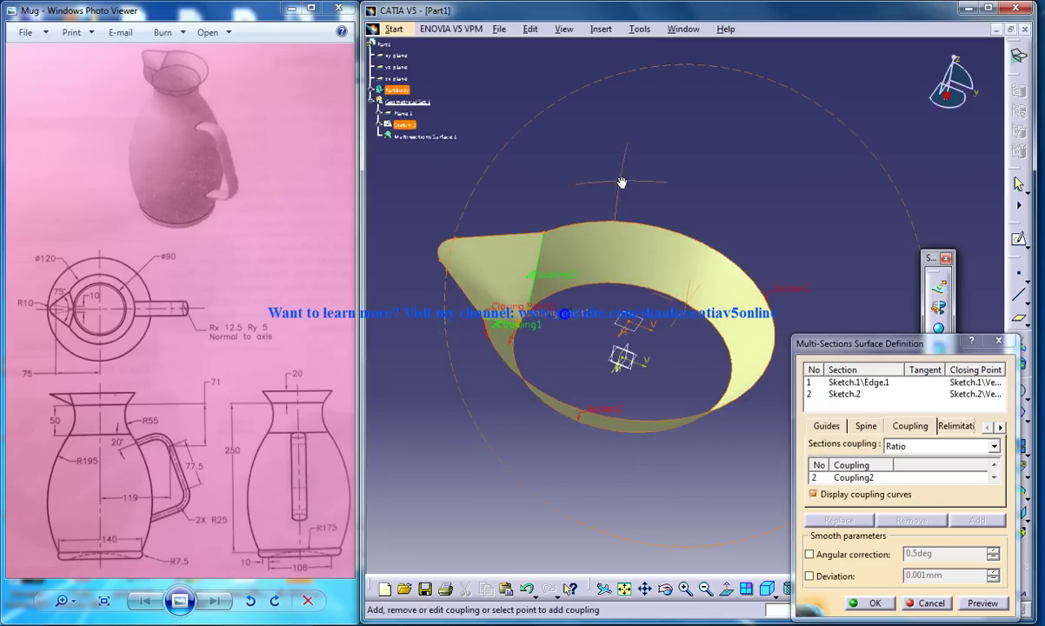
left_click(873, 603)
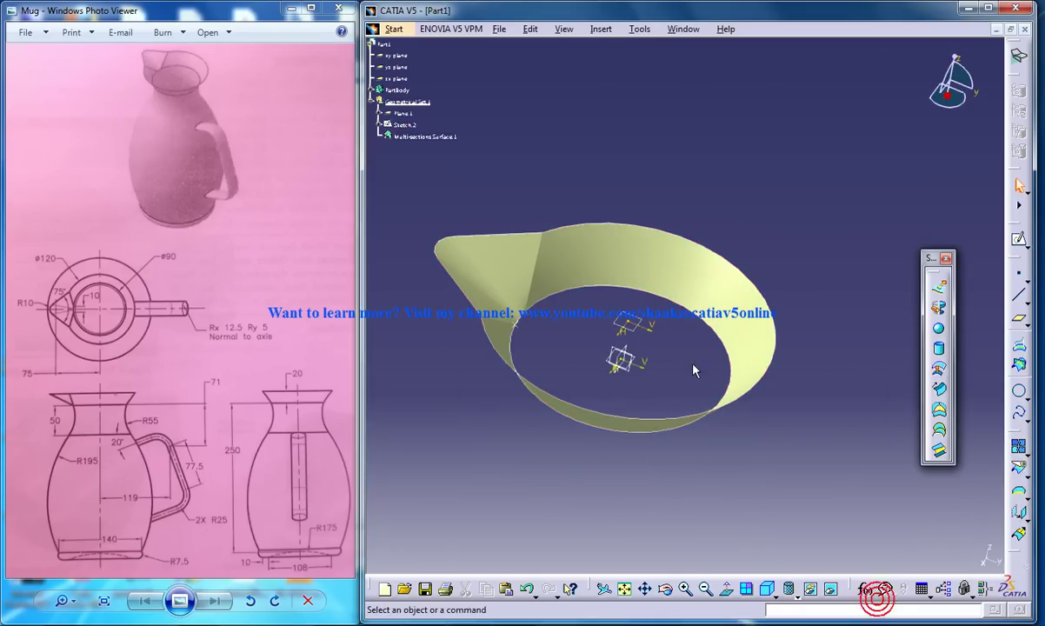
mouse_move(693, 371)
middle_mouse_down()
mouse_move(418, 384)
mouse_move(401, 351)
mouse_move(658, 227)
mouse_move(690, 303)
mouse_move(693, 368)
mouse_move(629, 369)
middle_mouse_up()
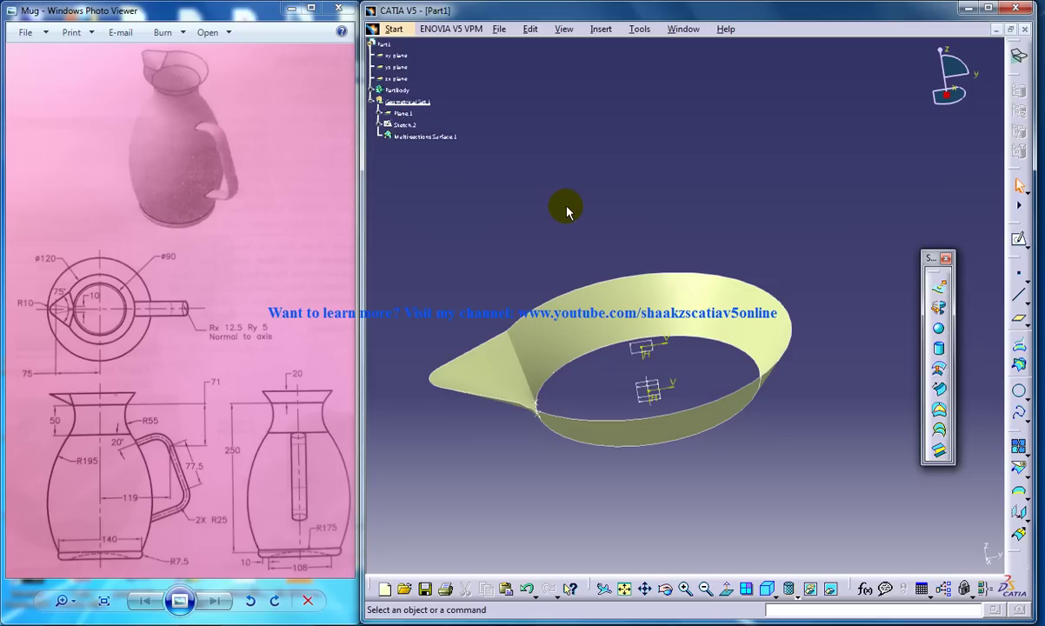